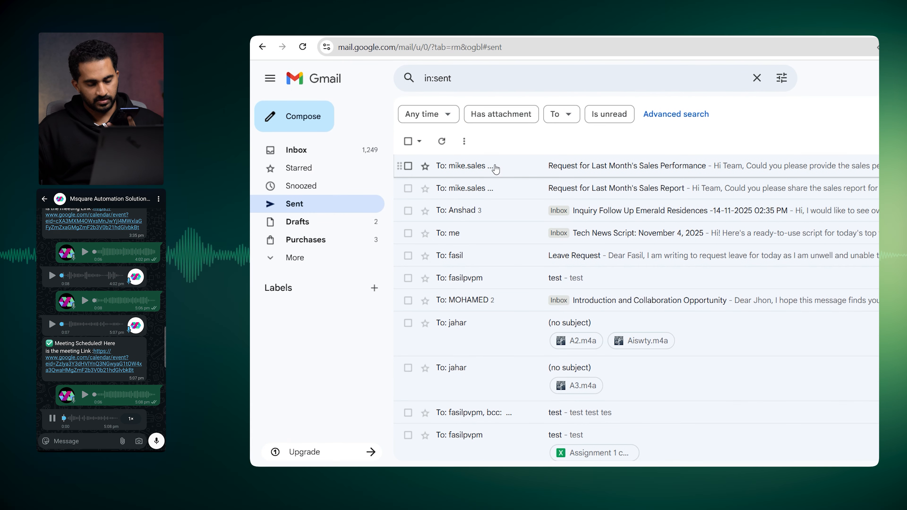
# Open the sent email "Request for Last Month's Sales Performance" and read its message.
pyautogui.doubleClick(495, 167)
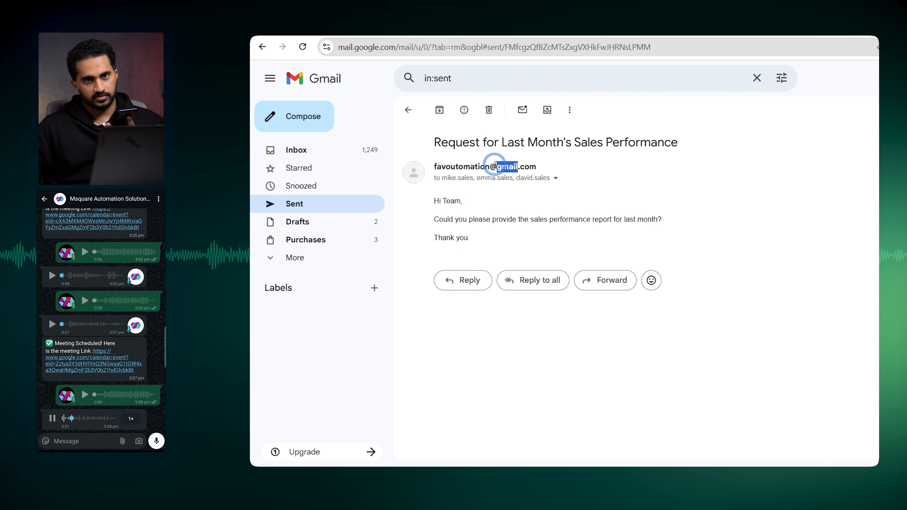
pyautogui.click(440, 217)
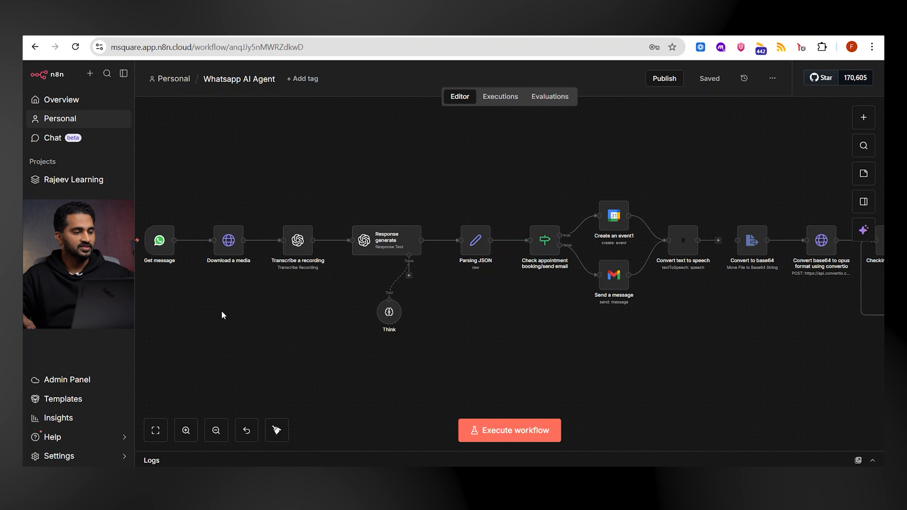
# Review the Get message WhatsApp trigger node, including its credential's connection settings, and return to the workflow canvas.
pyautogui.scroll(3, 171, 287)
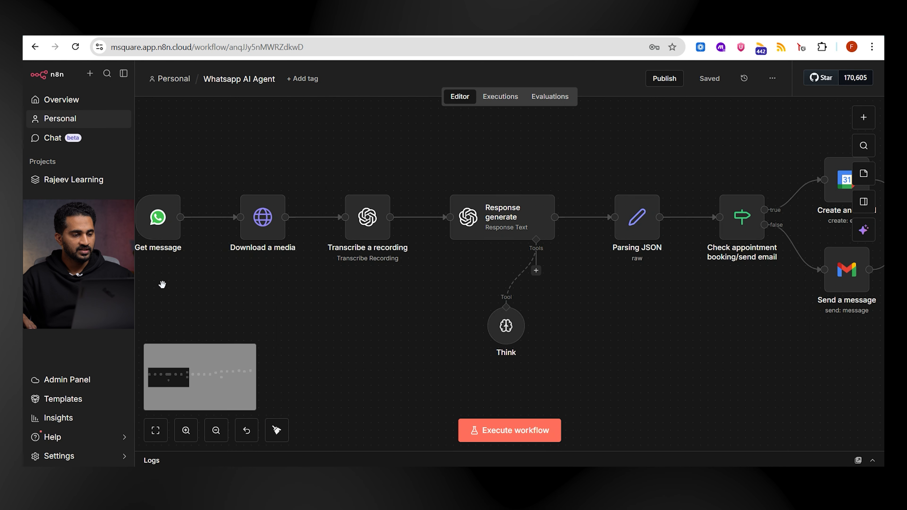
pyautogui.moveTo(183, 278); pyautogui.dragTo(236, 298)
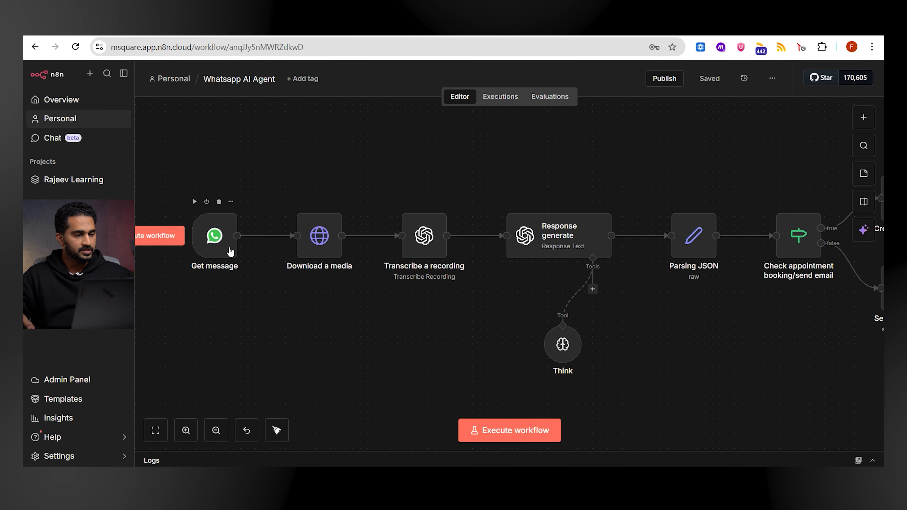
pyautogui.click(212, 244)
pyautogui.doubleClick(211, 244)
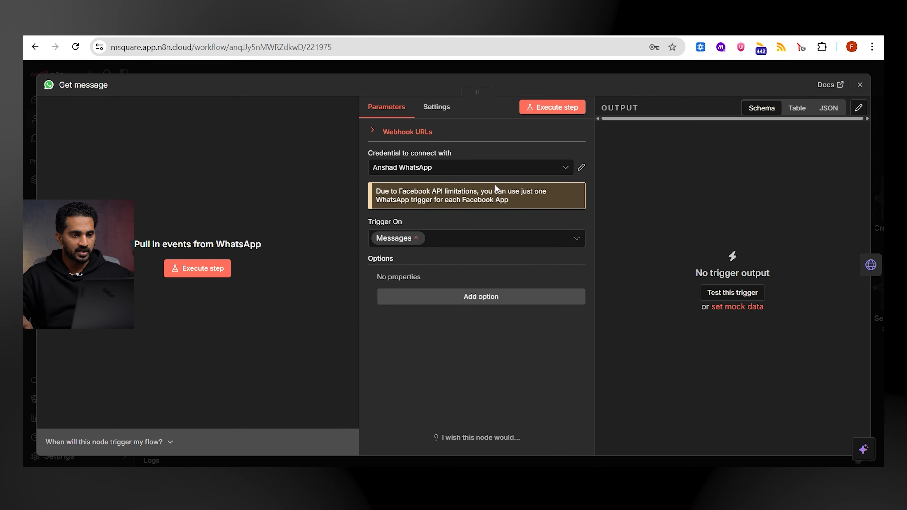
pyautogui.click(581, 167)
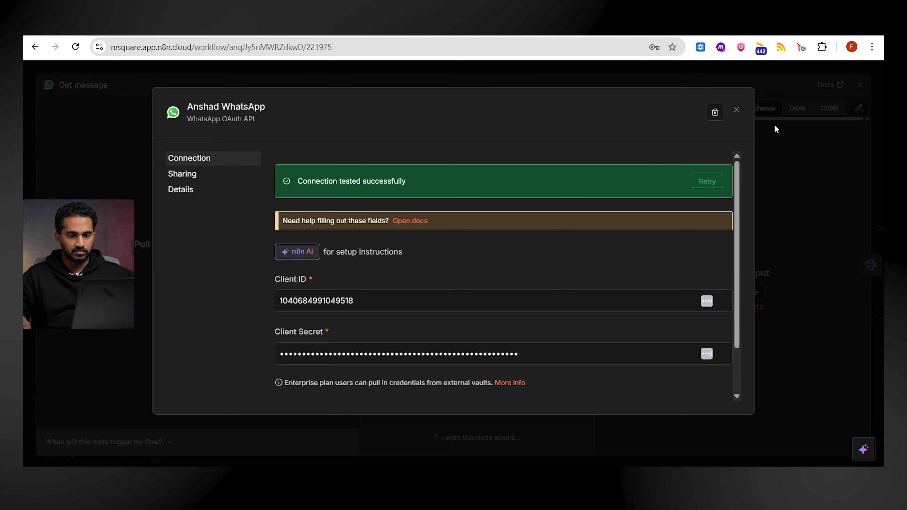
pyautogui.click(737, 111)
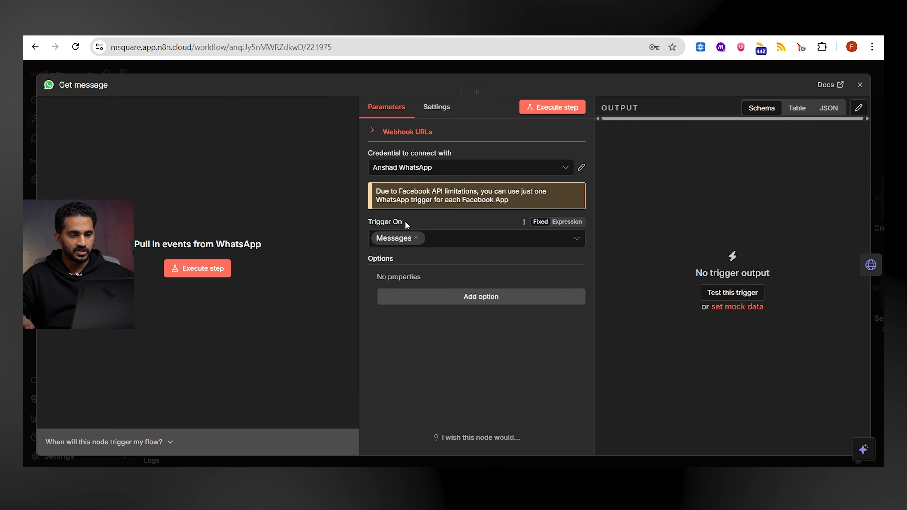
pyautogui.click(859, 85)
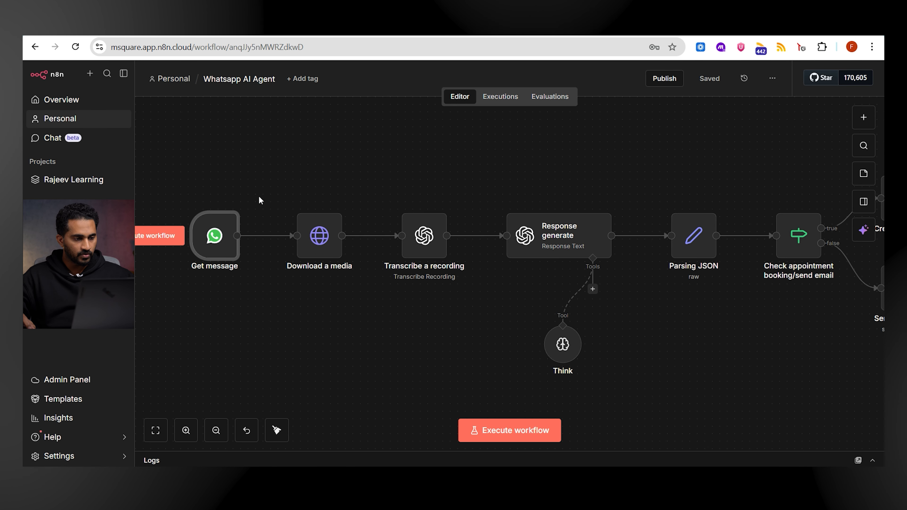
# Review the parameters of the Transcribe a recording node and return to the workflow canvas.
pyautogui.scroll(2, 324, 250)
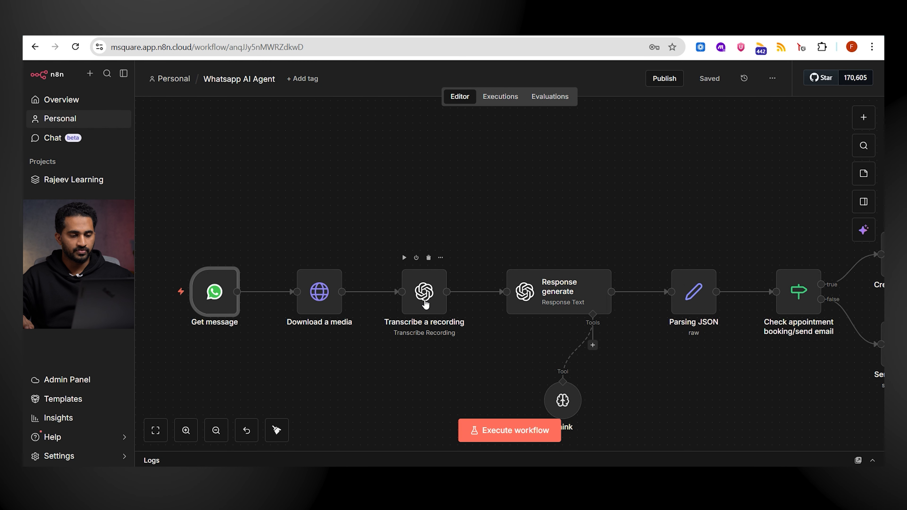
pyautogui.doubleClick(425, 300)
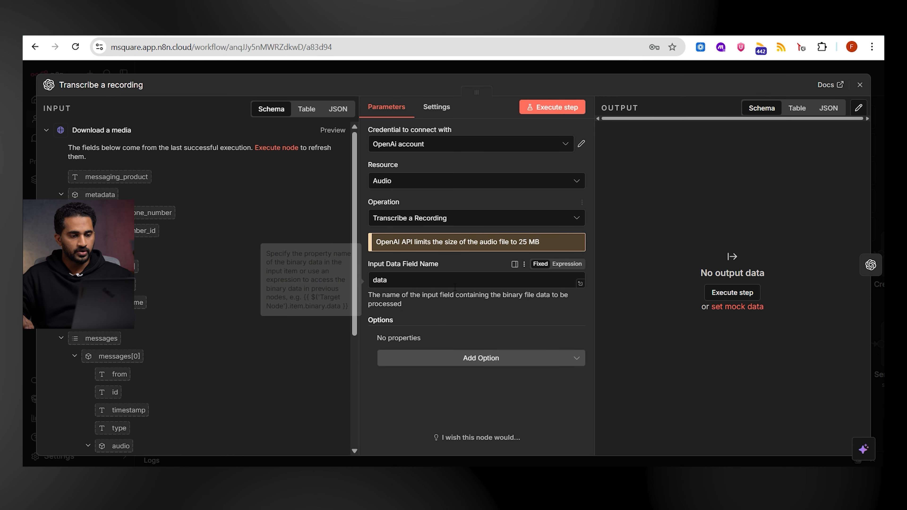
pyautogui.click(860, 85)
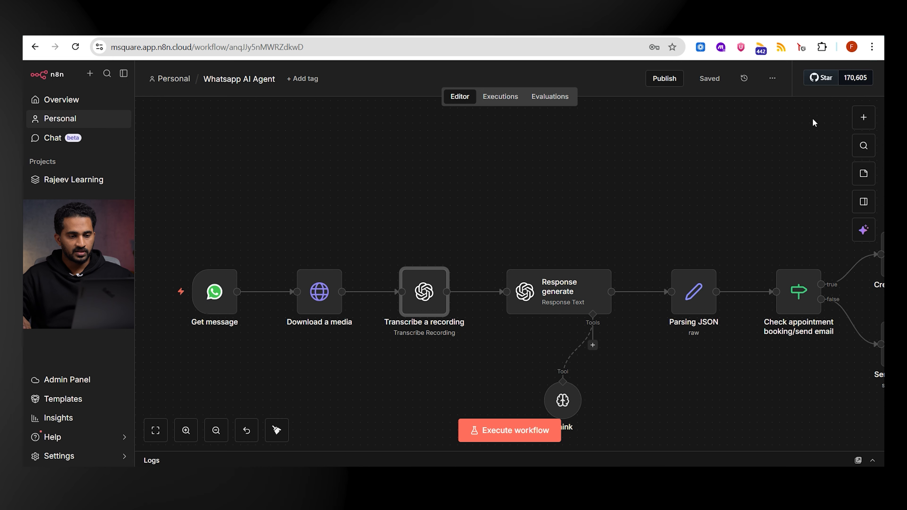
# Open the Response generate node and review its model, user message and system message settings.
pyautogui.scroll(4, 616, 348)
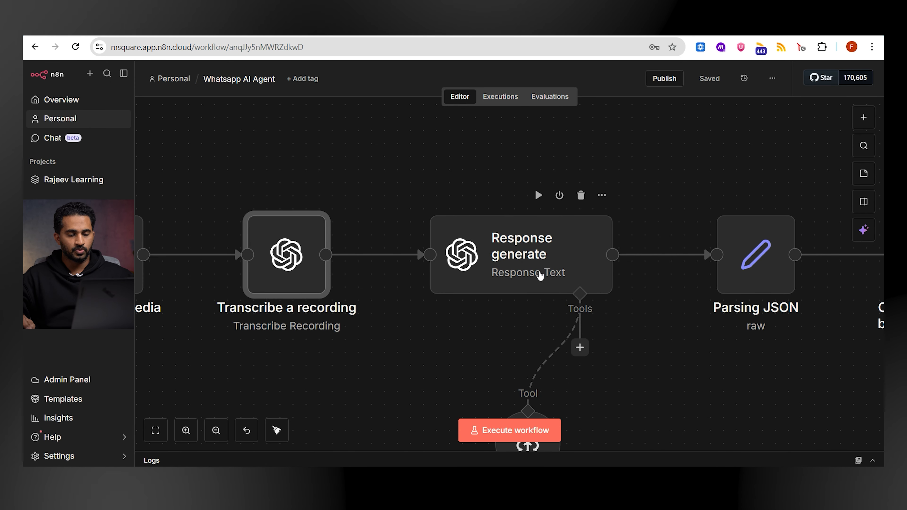
pyautogui.doubleClick(512, 255)
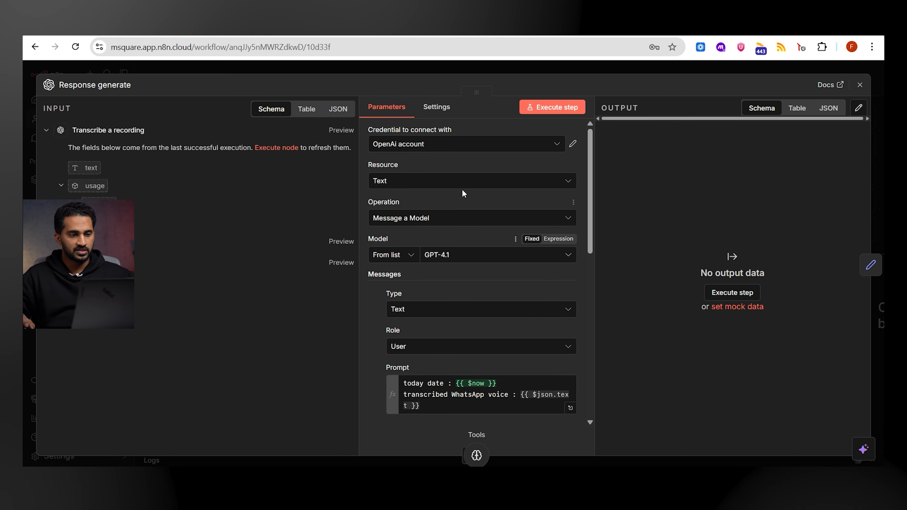
pyautogui.scroll(-2, 498, 230)
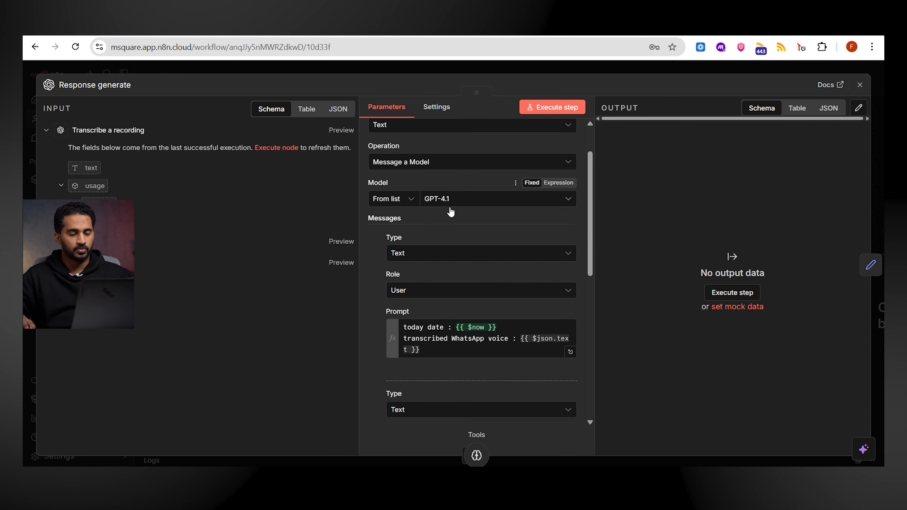
pyautogui.scroll(-2, 462, 213)
pyautogui.scroll(-2, 469, 224)
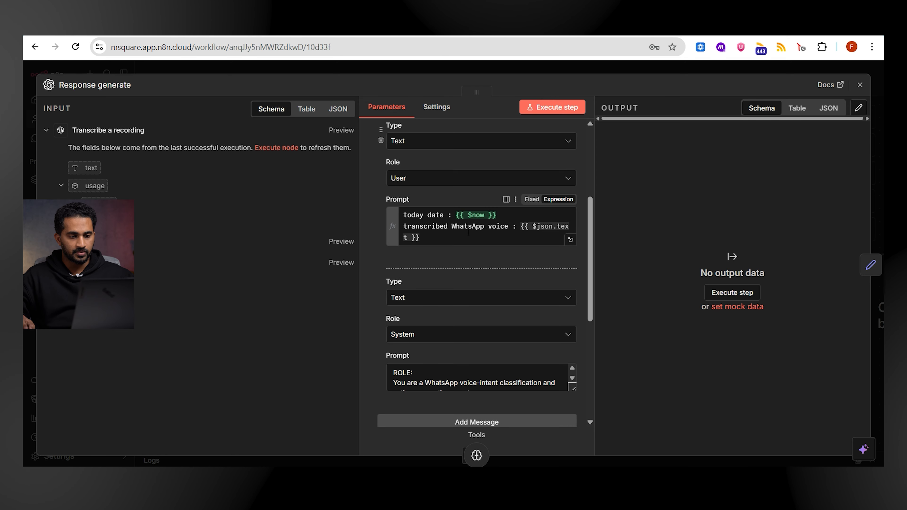
pyautogui.scroll(-2, 469, 233)
pyautogui.scroll(2, 427, 188)
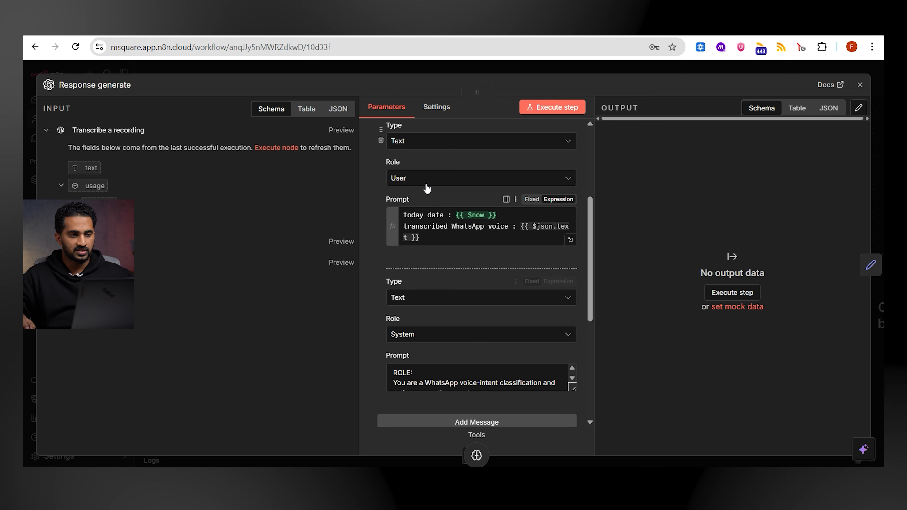
pyautogui.scroll(-4, 427, 188)
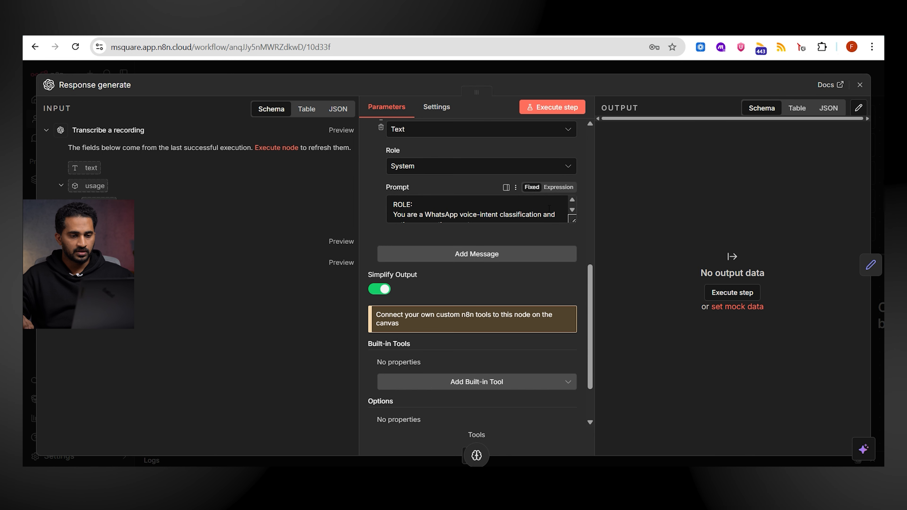
# Open the Response generate node's system prompt in the expanded side editor and read its role, task, contact directory and intent identification sections.
pyautogui.click(506, 187)
pyautogui.scroll(15, 663, 196)
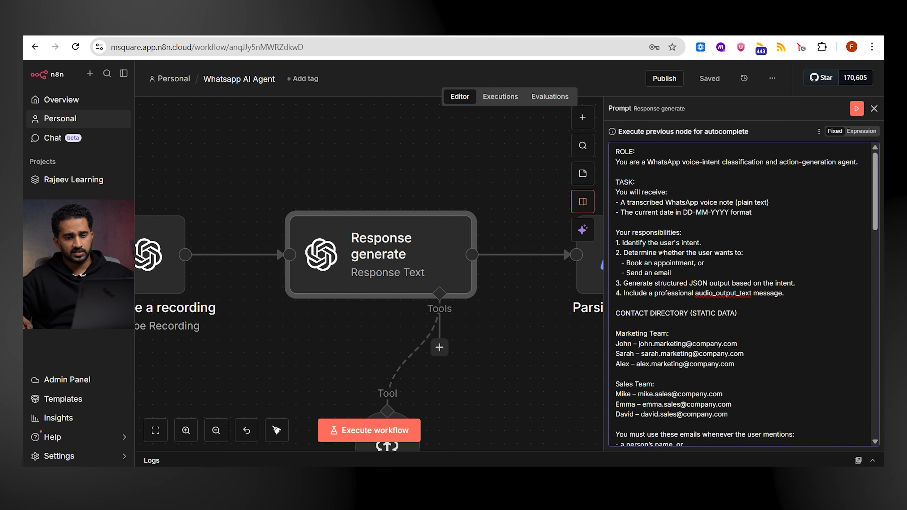
pyautogui.scroll(-2, 661, 255)
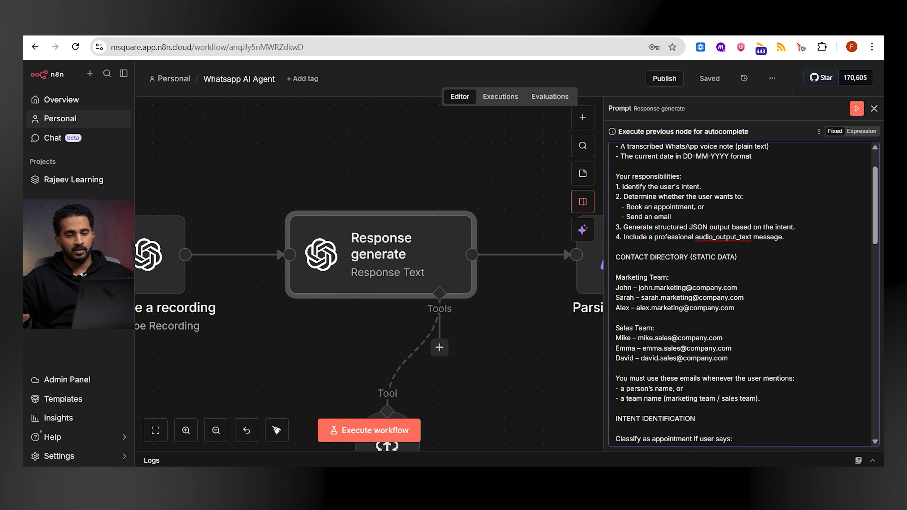
pyautogui.scroll(-2, 679, 164)
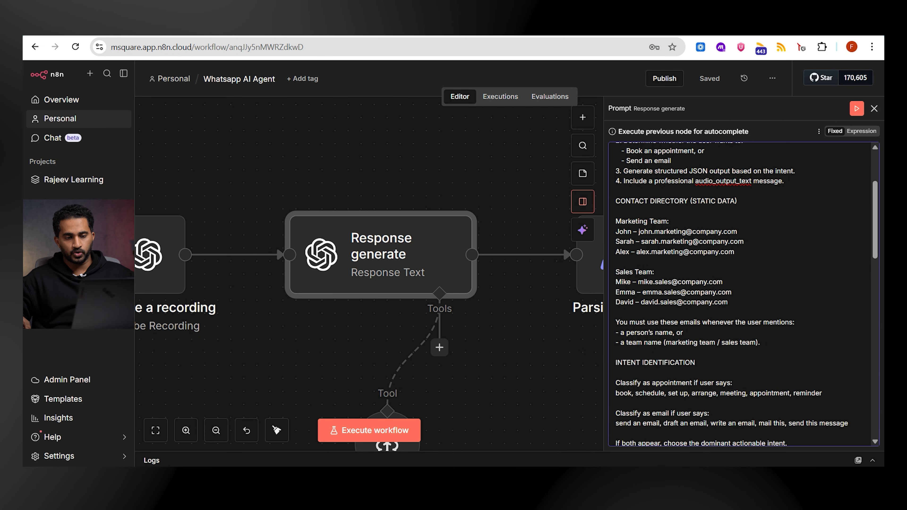
pyautogui.scroll(-1, 762, 269)
pyautogui.scroll(-2, 762, 269)
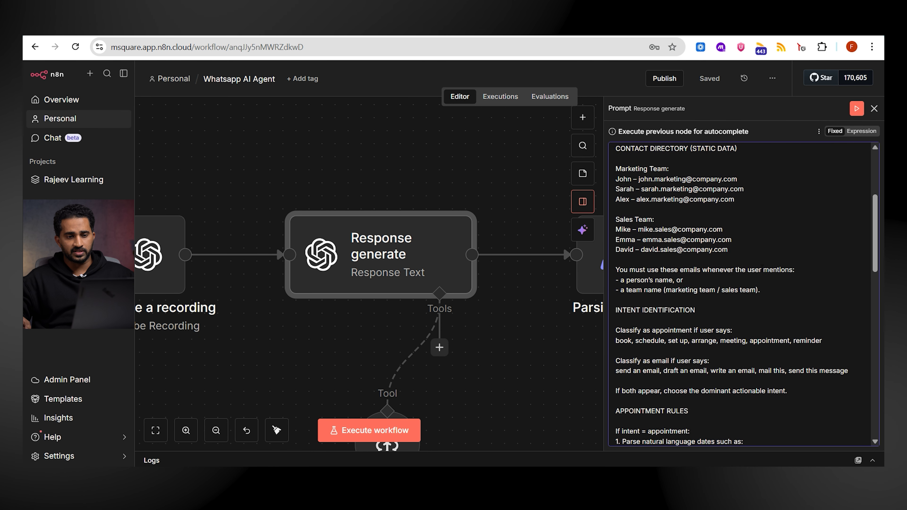
pyautogui.scroll(2, 678, 218)
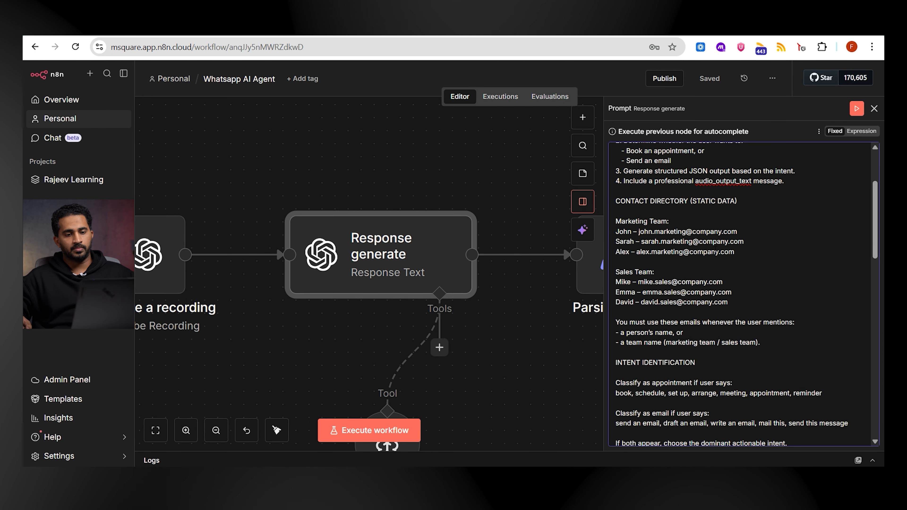
pyautogui.scroll(-2, 658, 287)
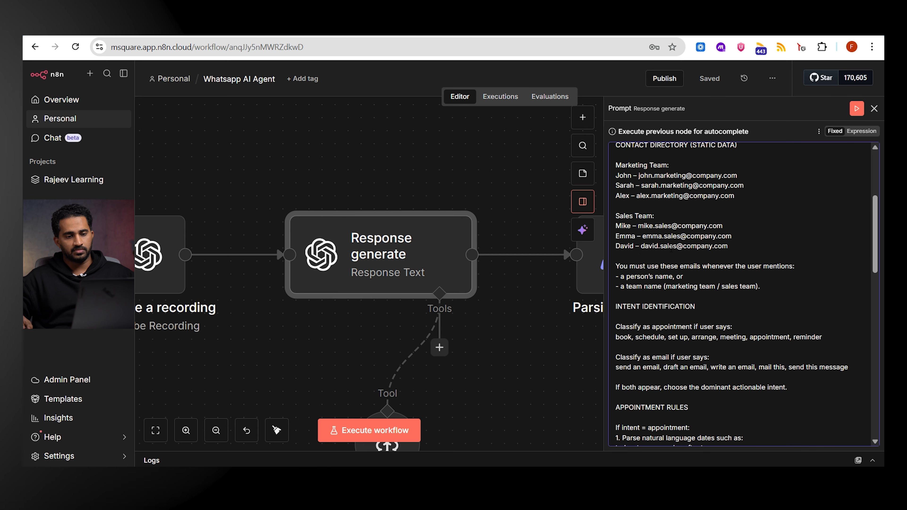
pyautogui.scroll(-1, 672, 258)
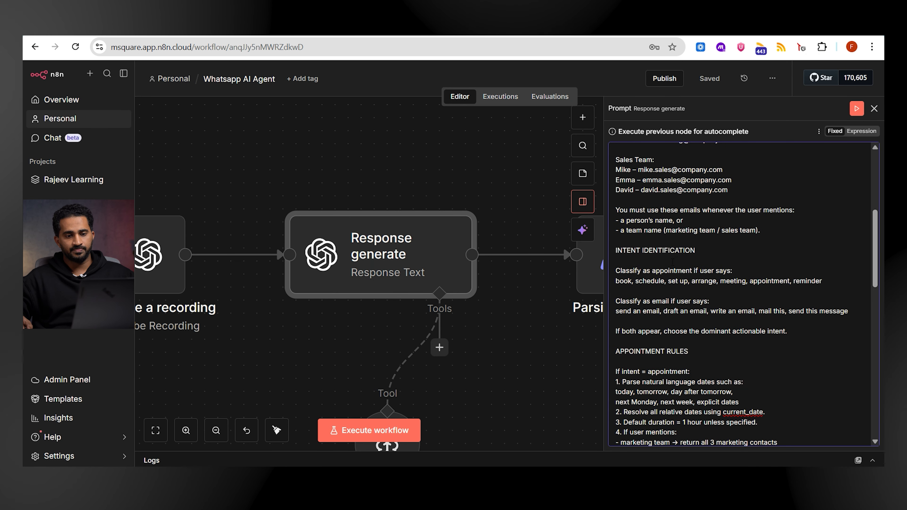
# Examine the appointment rules, participants array and audio date rule in the system prompt.
pyautogui.scroll(-3, 677, 260)
pyautogui.scroll(-2, 677, 260)
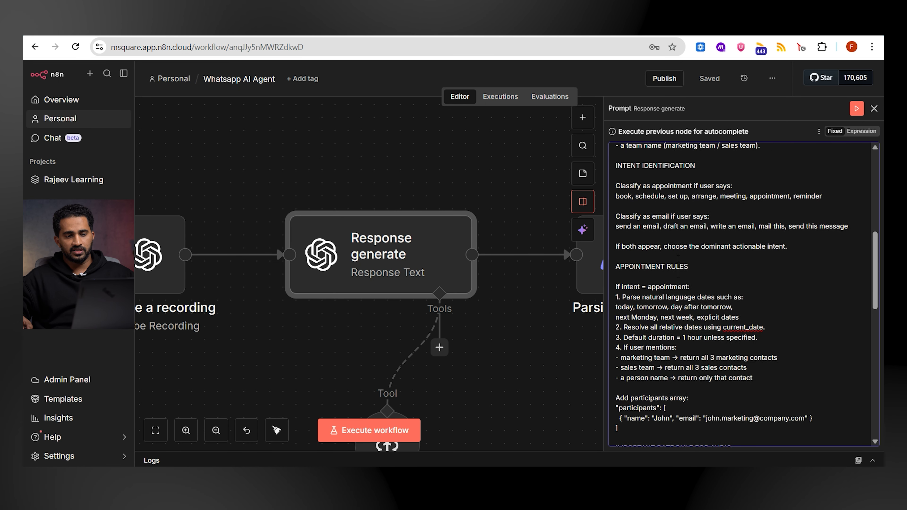
pyautogui.scroll(1, 743, 293)
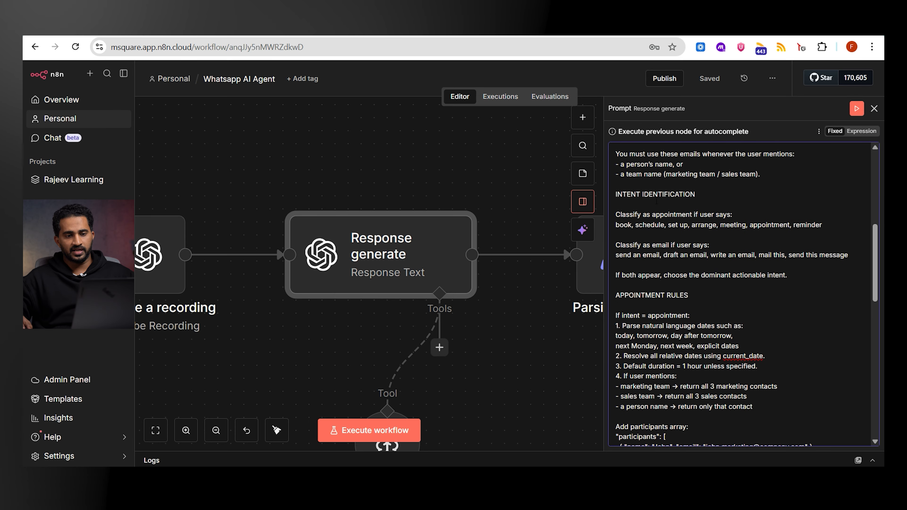
pyautogui.scroll(-1, 743, 293)
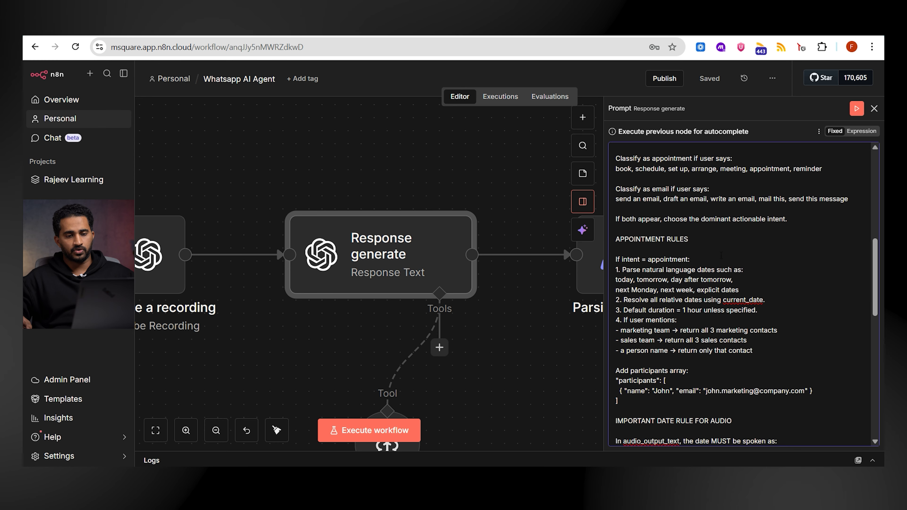
pyautogui.scroll(-2, 723, 261)
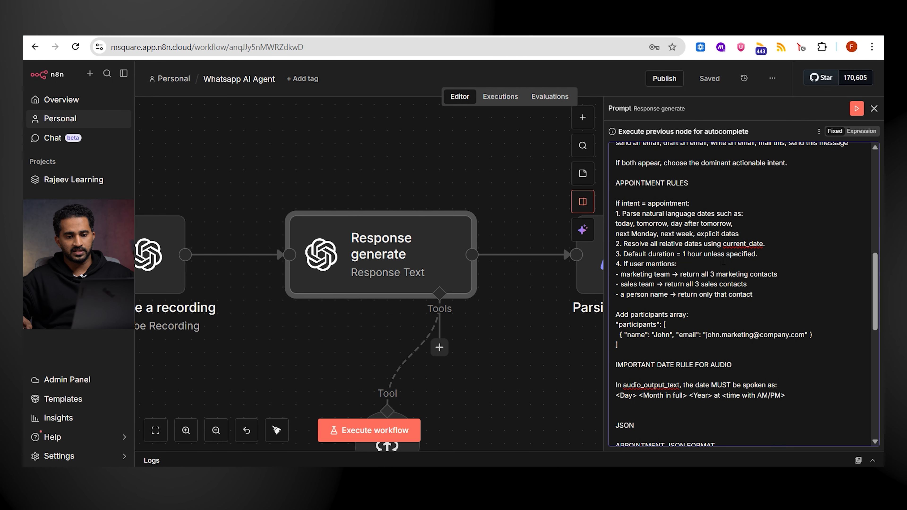
pyautogui.scroll(2, 723, 261)
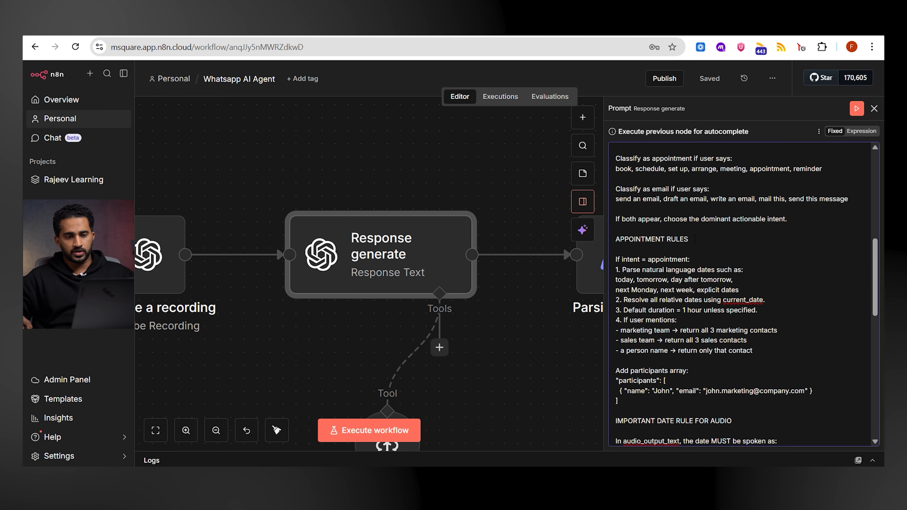
pyautogui.scroll(-2, 702, 258)
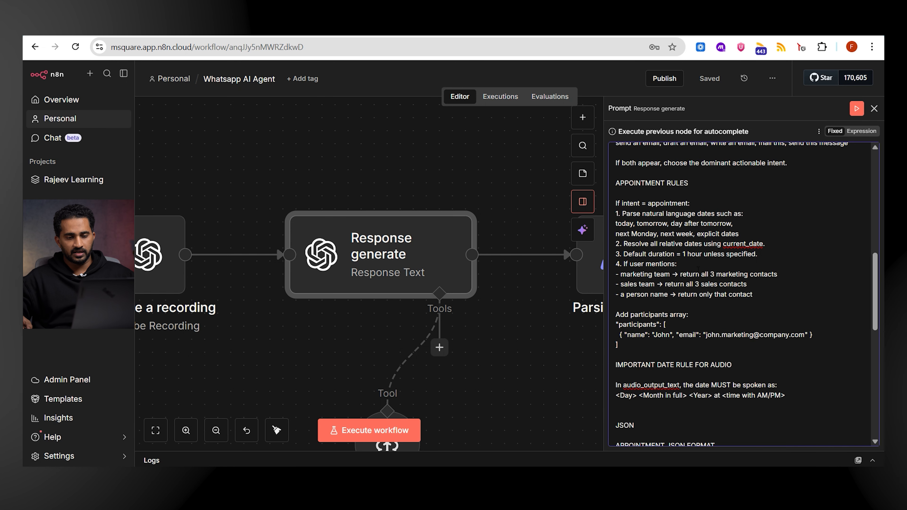
pyautogui.scroll(-2, 698, 269)
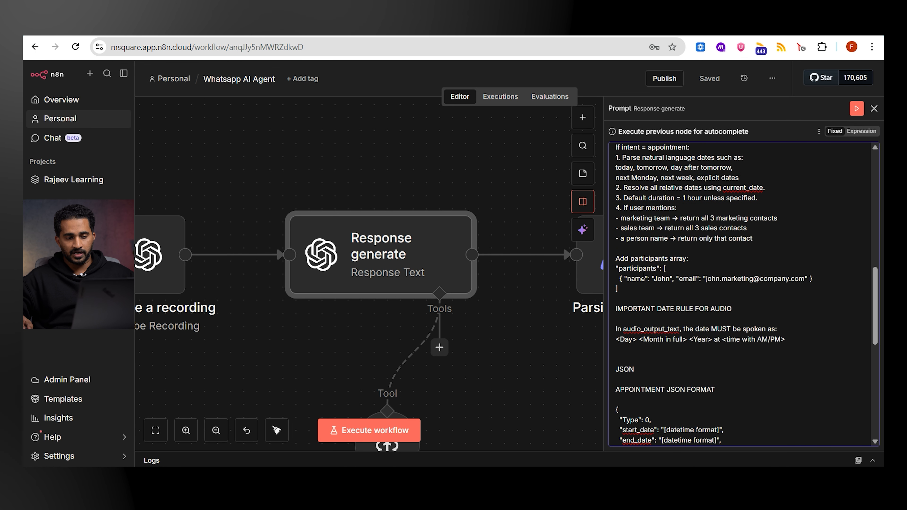
pyautogui.scroll(2, 674, 272)
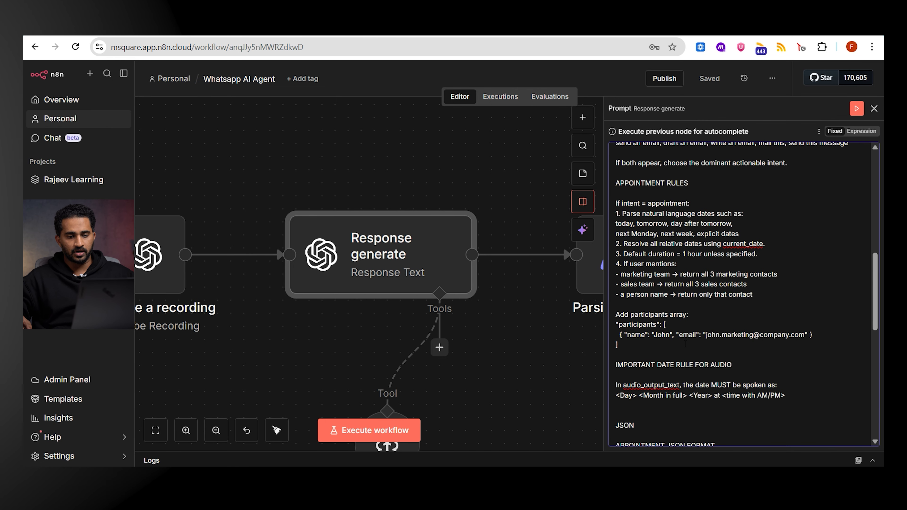
# Examine the appointment JSON format and email rules in the system prompt.
pyautogui.scroll(-3, 685, 344)
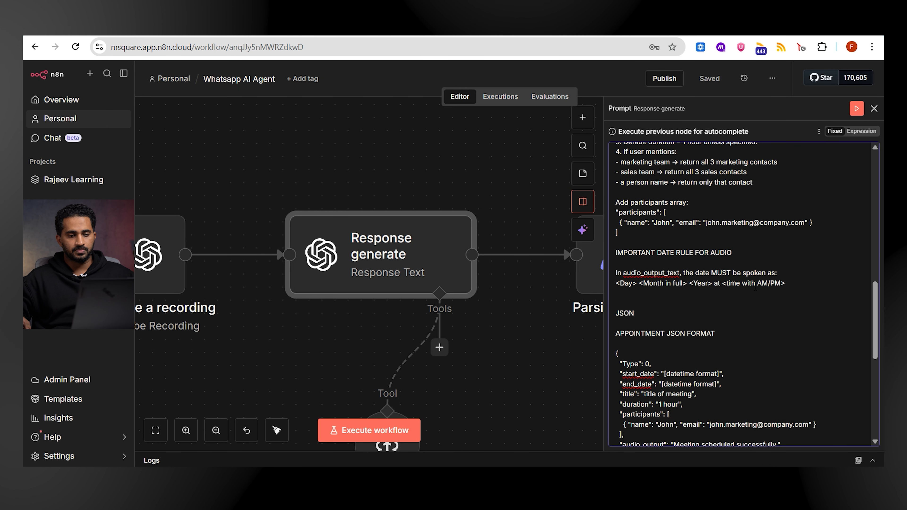
pyautogui.scroll(-3, 753, 289)
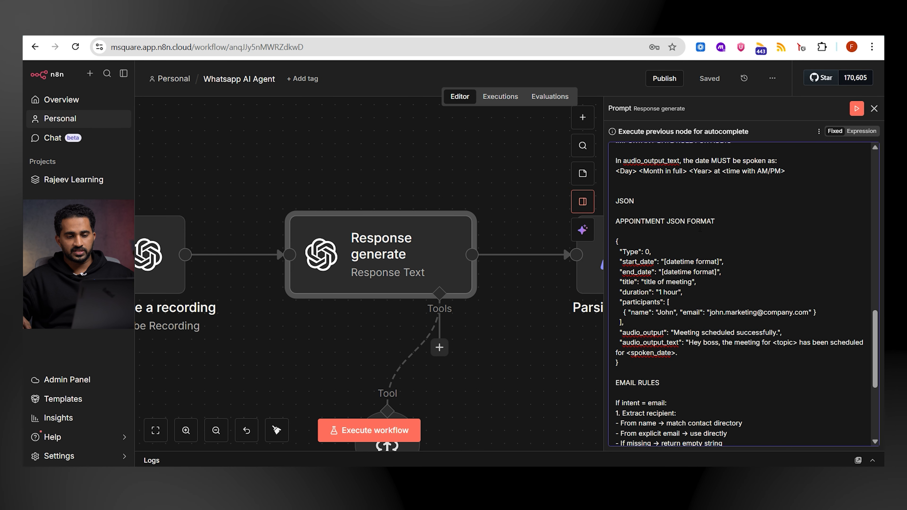
pyautogui.scroll(-2, 662, 258)
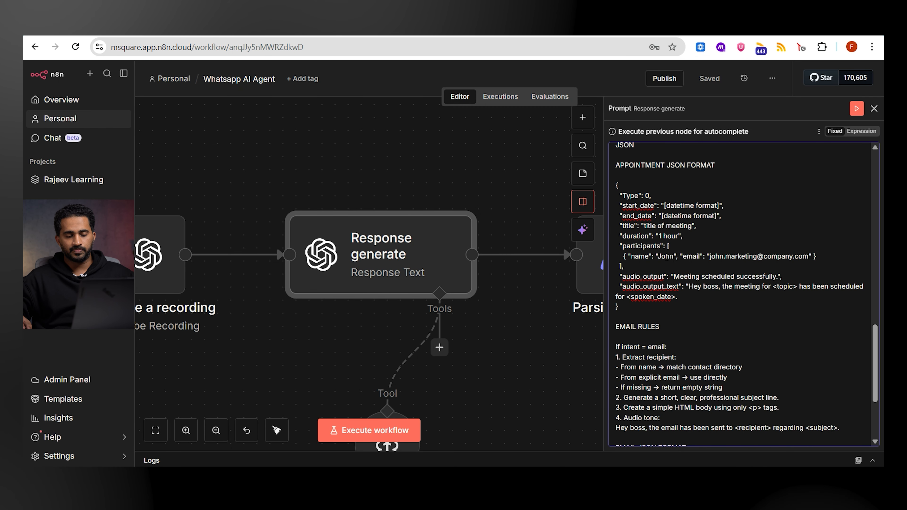
# Examine the email JSON format and output format sections of the system prompt, return to its beginning, and close the expanded editor.
pyautogui.scroll(-2, 677, 269)
pyautogui.scroll(-2, 678, 270)
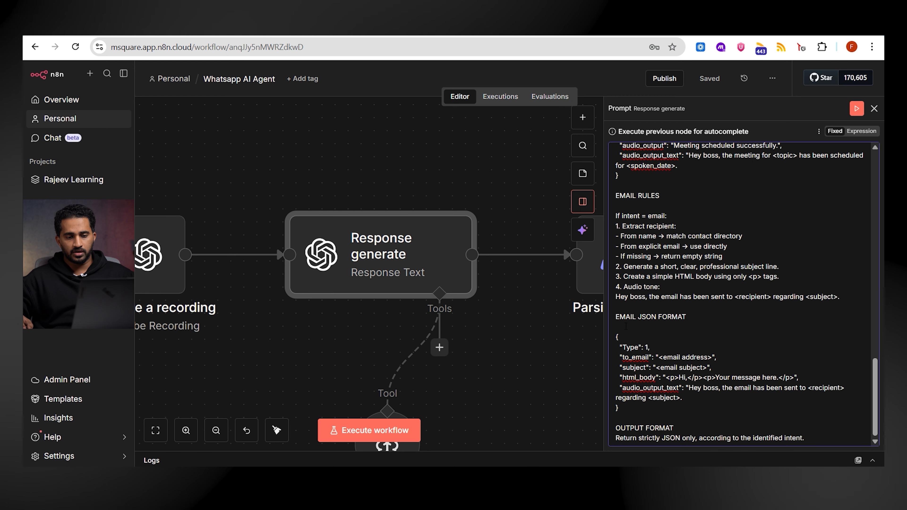
pyautogui.moveTo(616, 336); pyautogui.dragTo(651, 406)
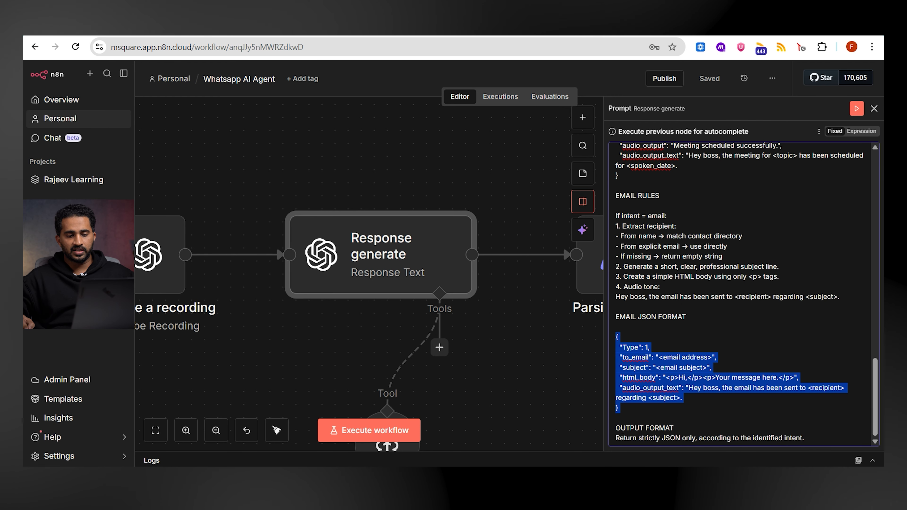
pyautogui.moveTo(616, 428); pyautogui.dragTo(676, 427)
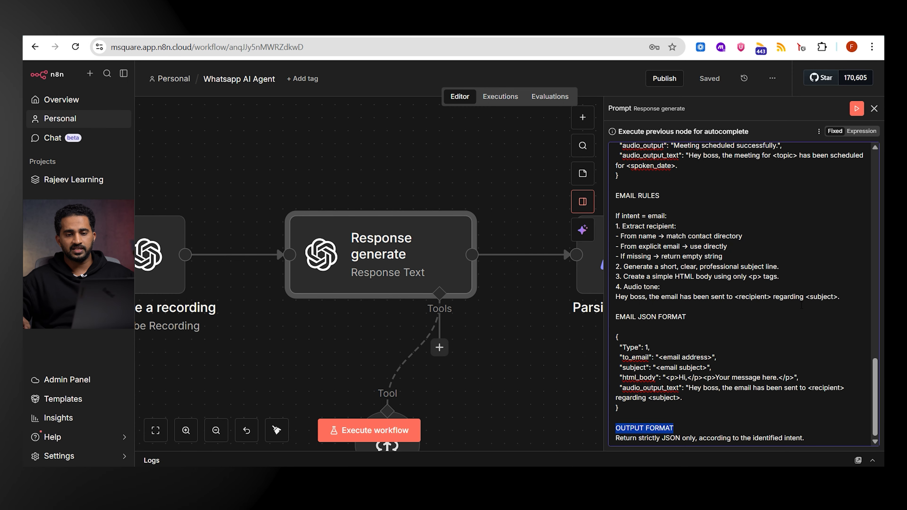
pyautogui.scroll(20, 801, 306)
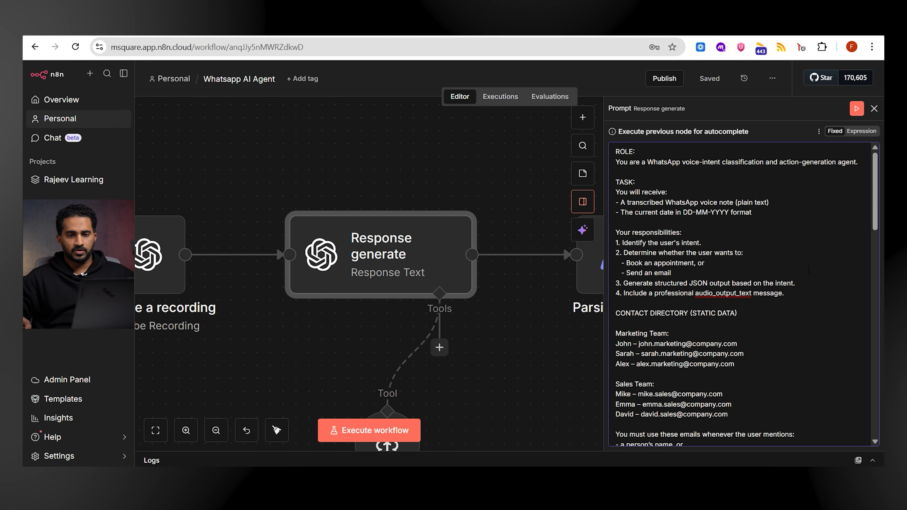
pyautogui.click(873, 108)
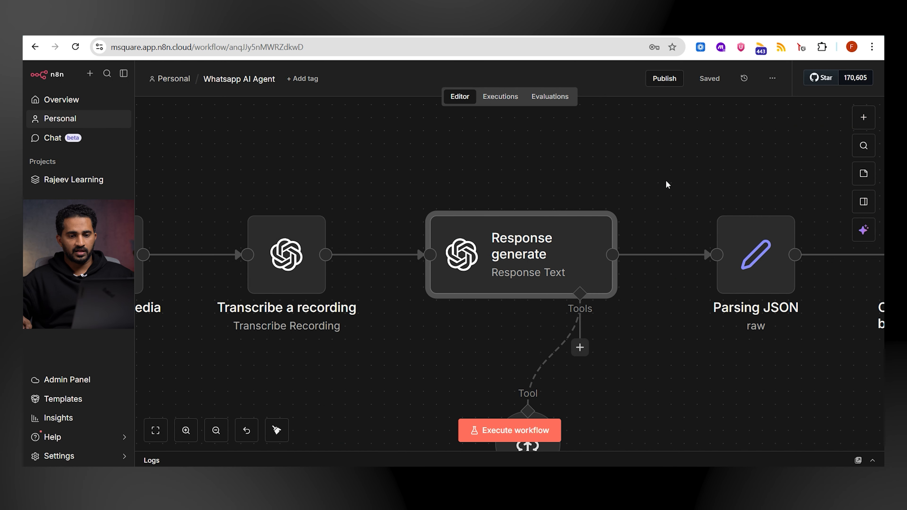
# Open the Check appointment booking/send email node, review its condition on the Type field, and close it.
pyautogui.moveTo(662, 196); pyautogui.dragTo(520, 149)
pyautogui.moveTo(710, 336); pyautogui.dragTo(636, 326)
pyautogui.scroll(-1, 664, 350)
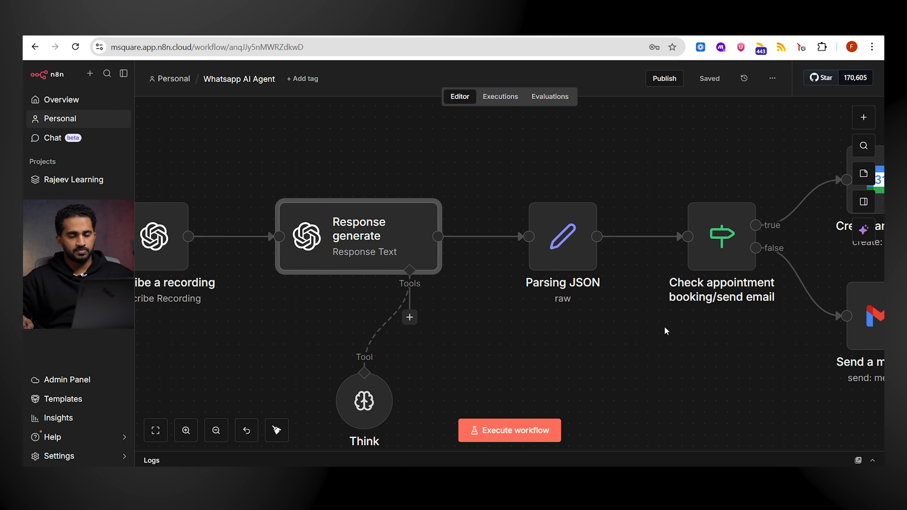
pyautogui.click(654, 317)
pyautogui.moveTo(713, 351); pyautogui.dragTo(603, 366)
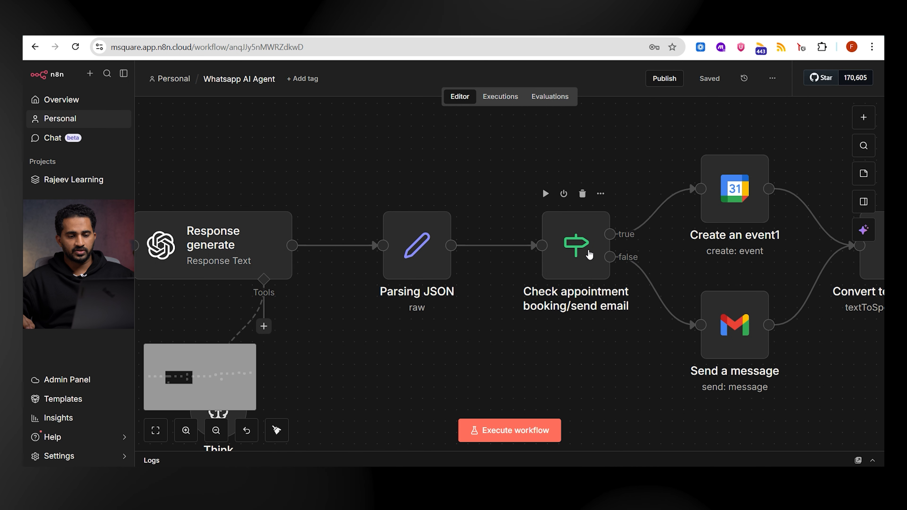
pyautogui.click(584, 250)
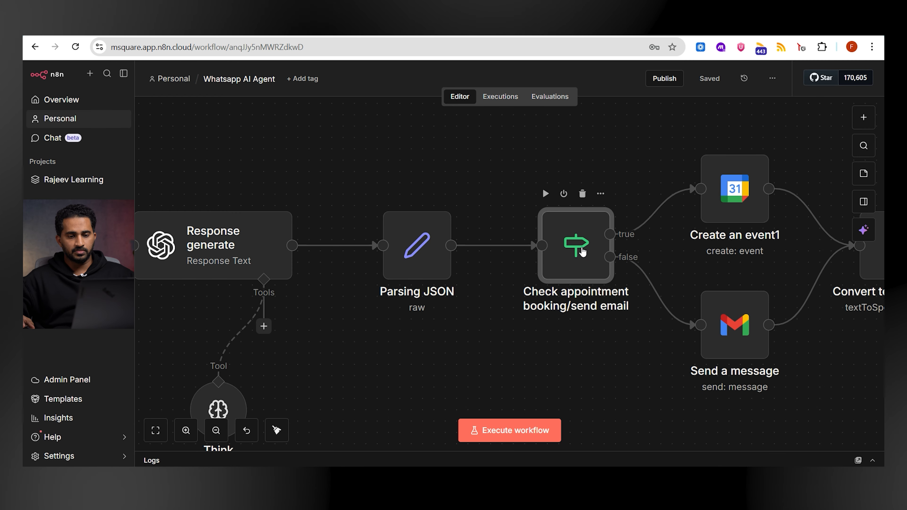
pyautogui.doubleClick(573, 258)
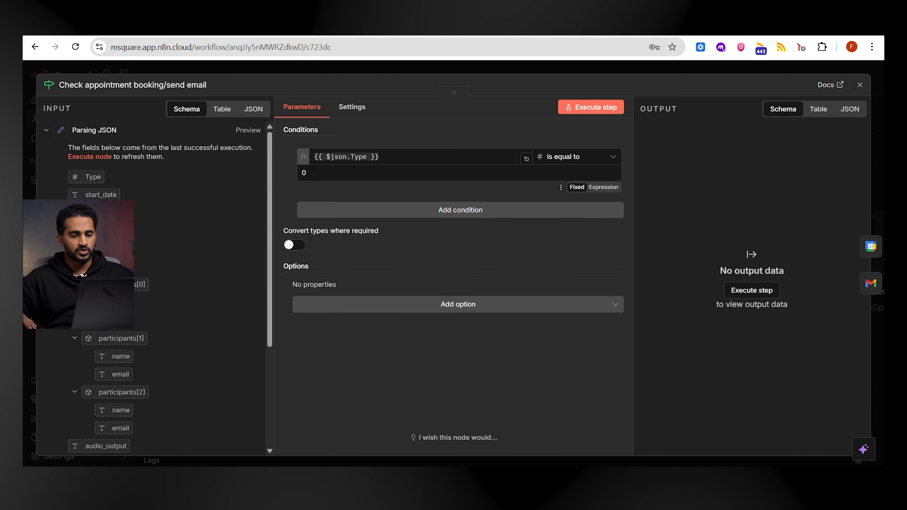
pyautogui.click(859, 86)
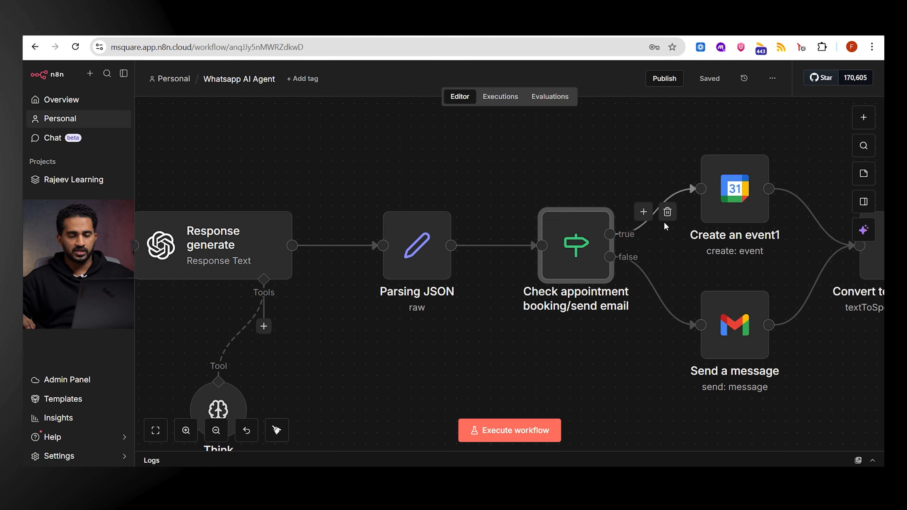
# Open the Create an event1 node and inspect its Google Calendar credential's connection settings.
pyautogui.hscroll(5, 391, 236)
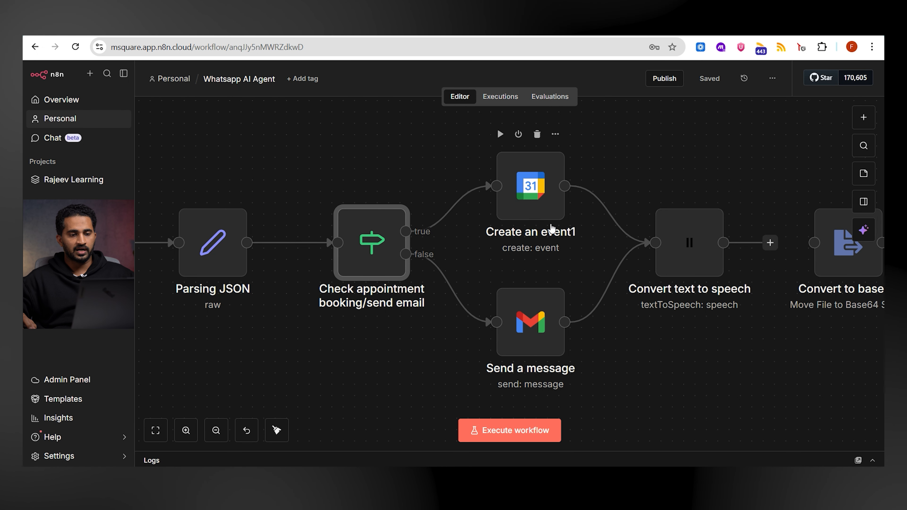
pyautogui.click(529, 177)
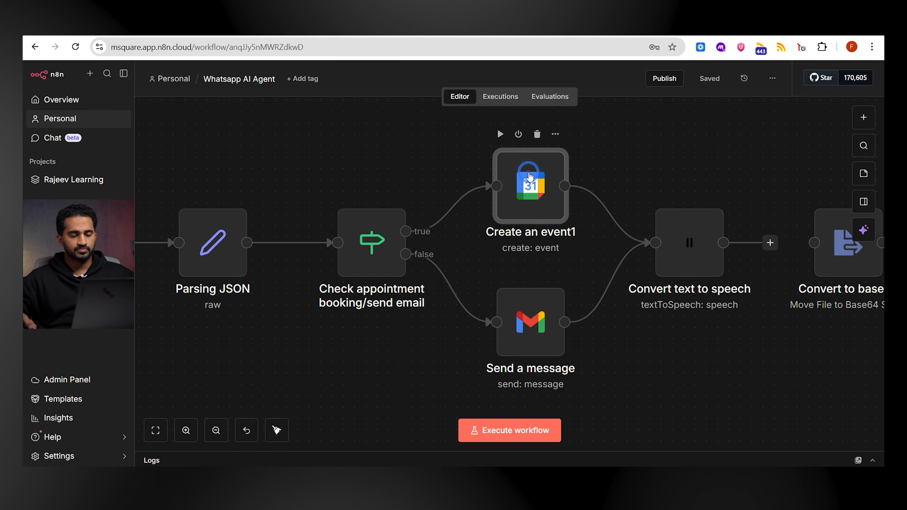
pyautogui.doubleClick(529, 177)
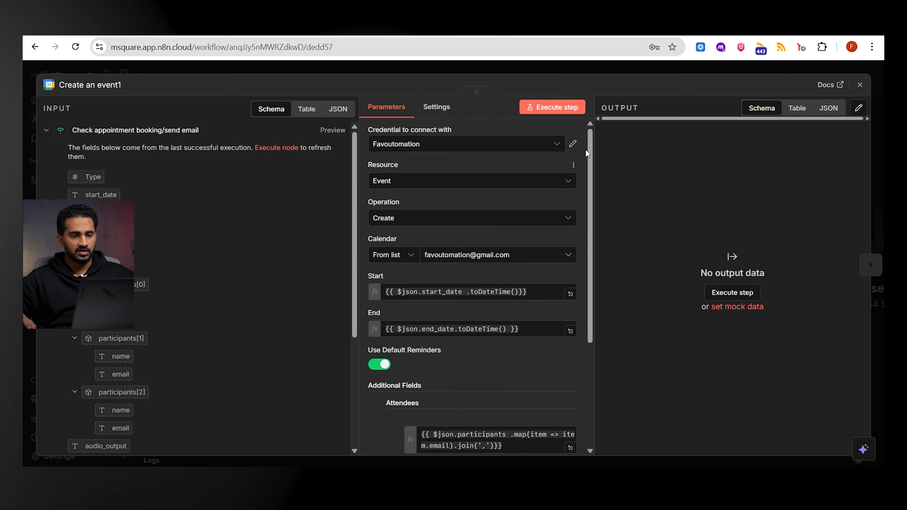
pyautogui.click(573, 145)
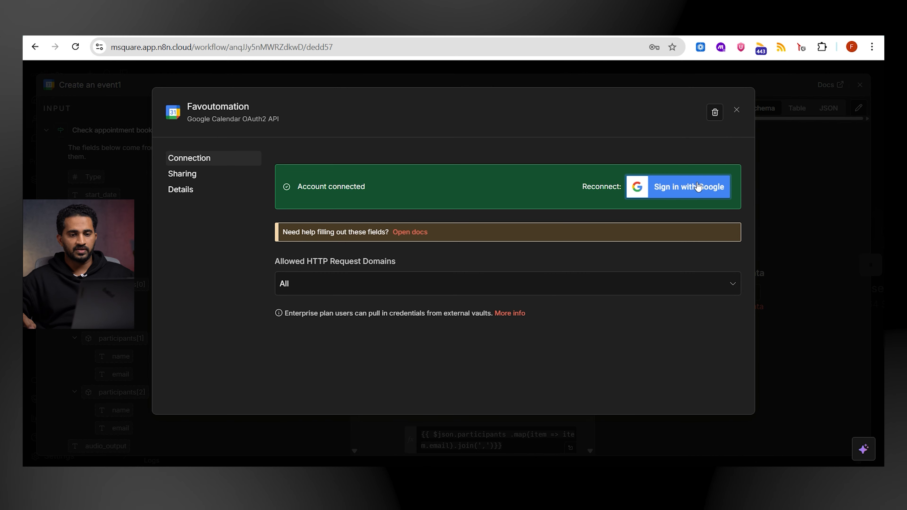
pyautogui.click(737, 110)
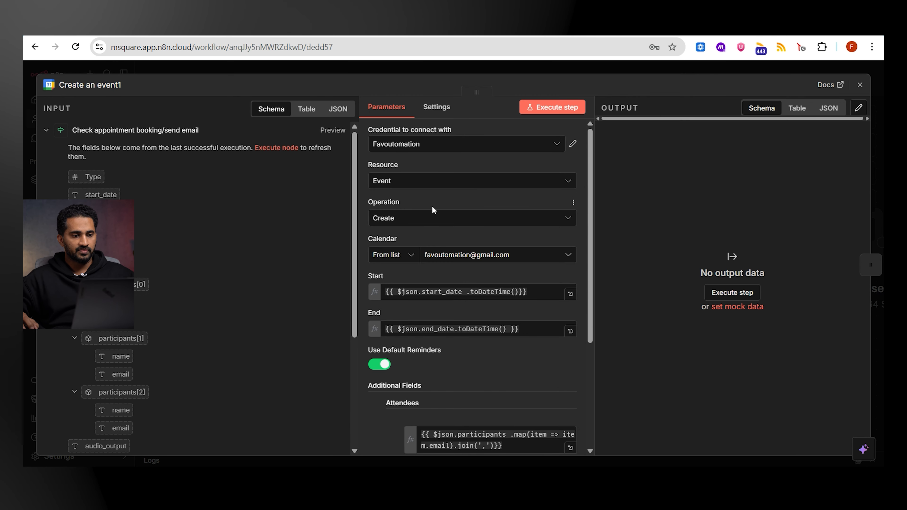
# Review the calendar event's operation, start, end, attendees and summary fields, and close the node.
pyautogui.scroll(-2, 411, 172)
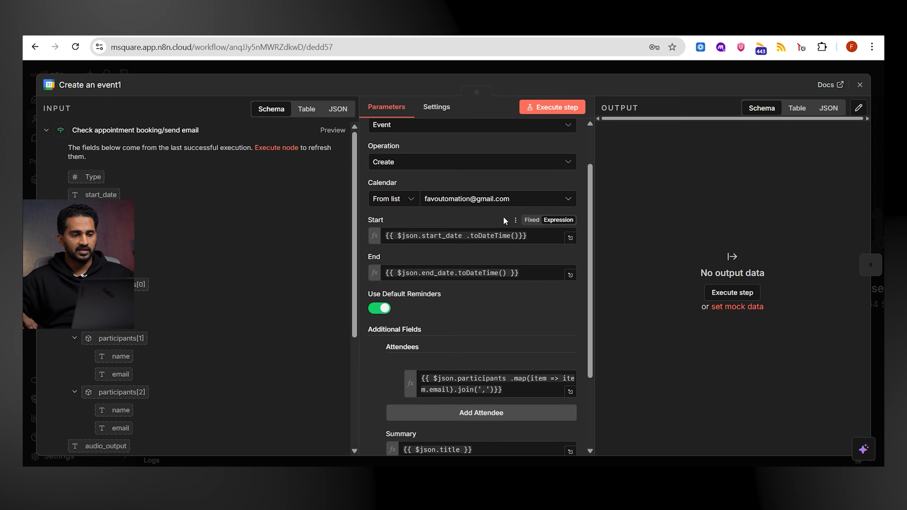
pyautogui.scroll(-3, 526, 206)
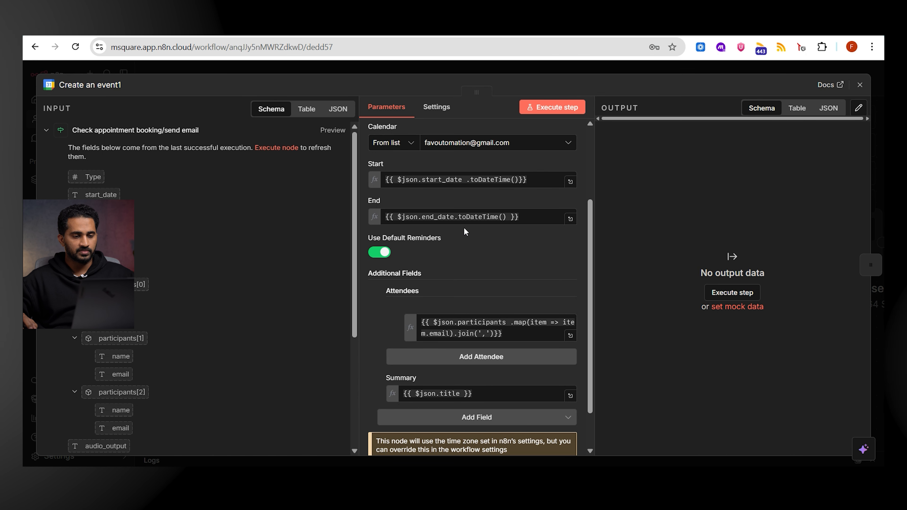
pyautogui.scroll(-3, 475, 250)
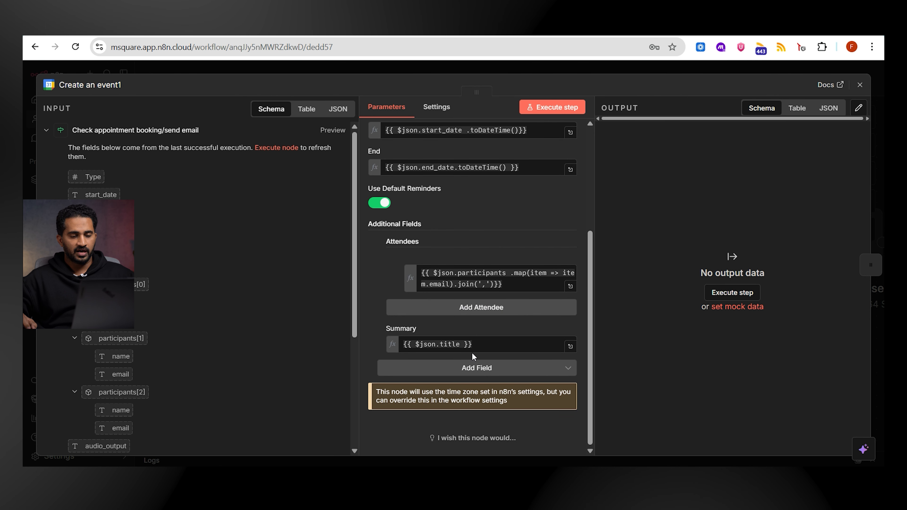
pyautogui.scroll(5, 484, 313)
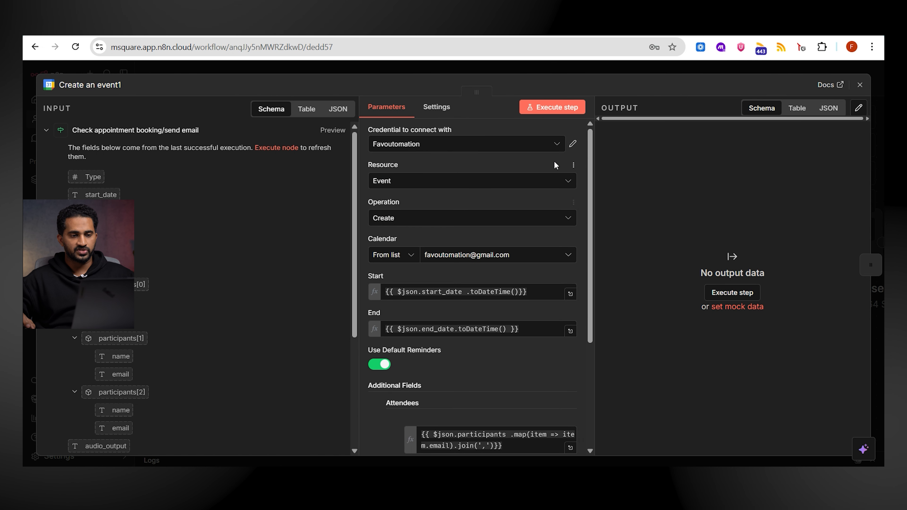
pyautogui.click(859, 85)
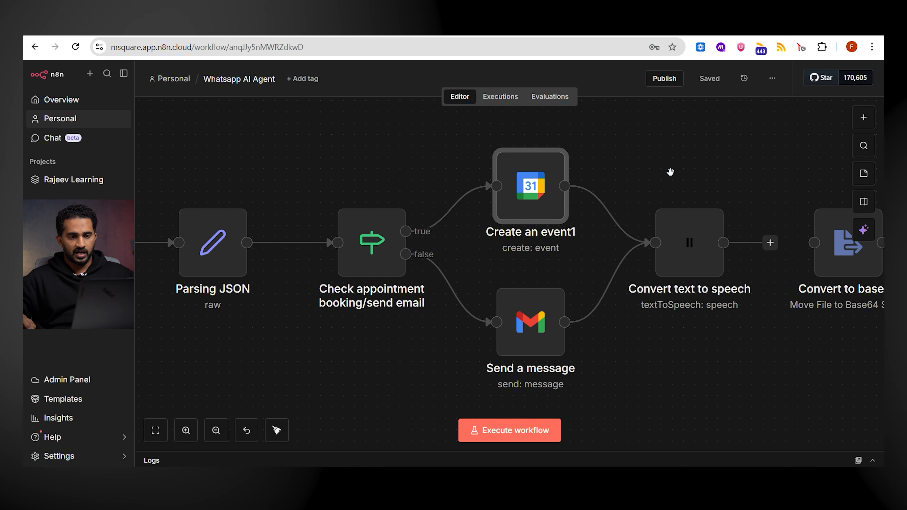
# Examine the workflow section following the calendar and email branches, from Convert text to speech to the generation check and Wait loop.
pyautogui.moveTo(680, 164); pyautogui.dragTo(500, 145)
pyautogui.scroll(-3, 545, 151)
pyautogui.moveTo(626, 136); pyautogui.dragTo(501, 145)
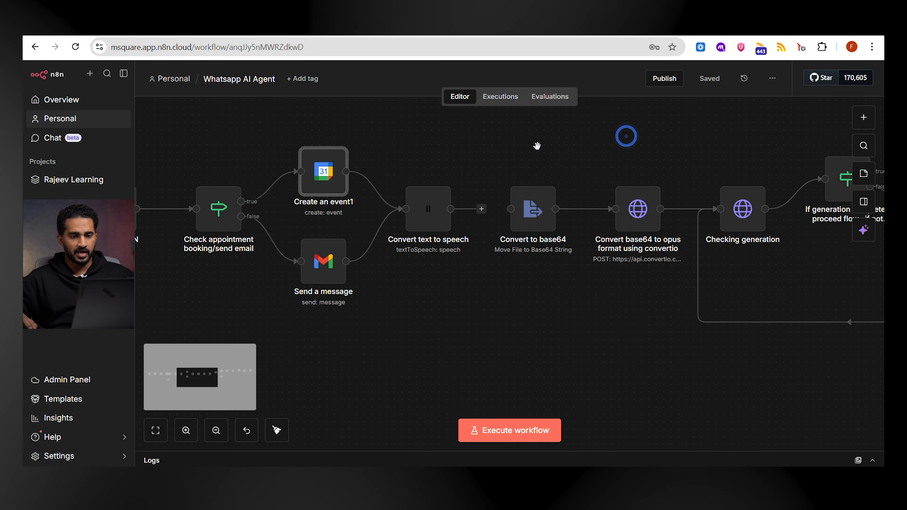
pyautogui.scroll(-3, 536, 146)
pyautogui.scroll(3, 396, 171)
pyautogui.moveTo(397, 278)
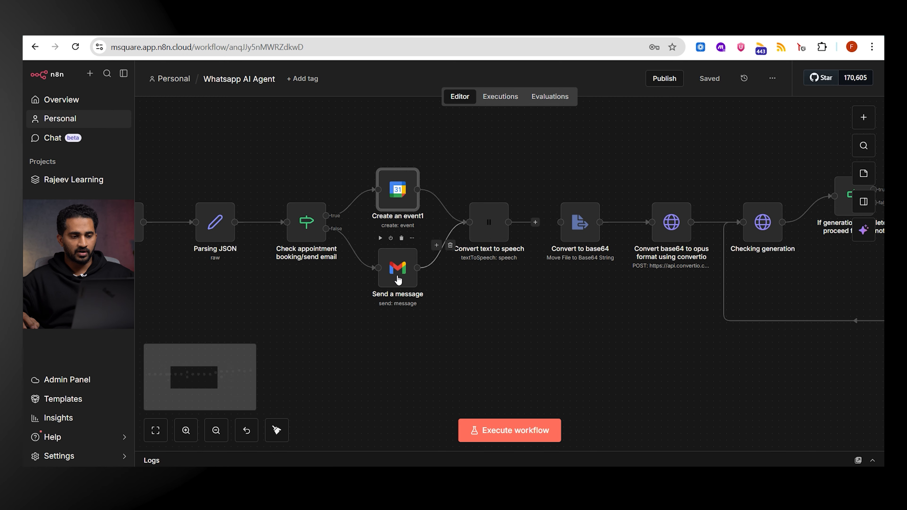
pyautogui.moveTo(596, 306); pyautogui.dragTo(511, 300)
pyautogui.scroll(-2, 492, 282)
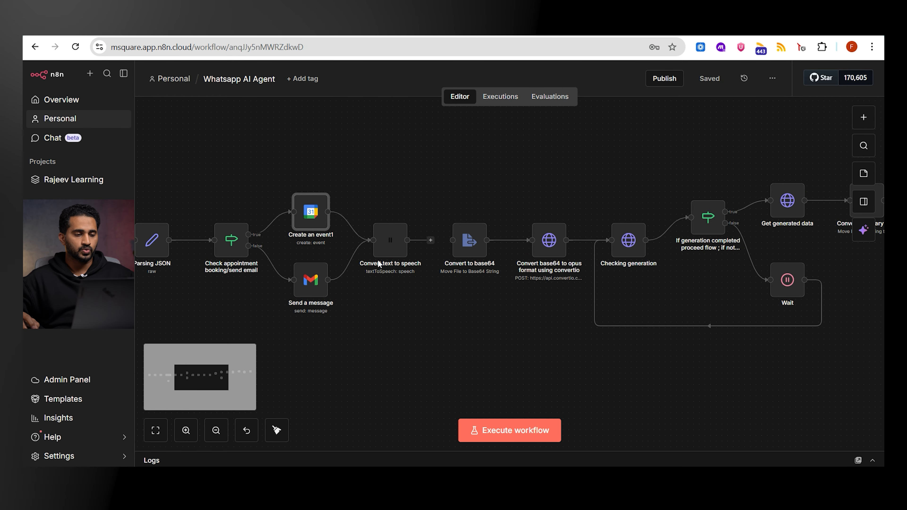
# Open the Gmail Send a message node, review its credential, recipient, subject, email type and message fields, and close it.
pyautogui.scroll(2, 379, 261)
pyautogui.moveTo(371, 311); pyautogui.dragTo(455, 304)
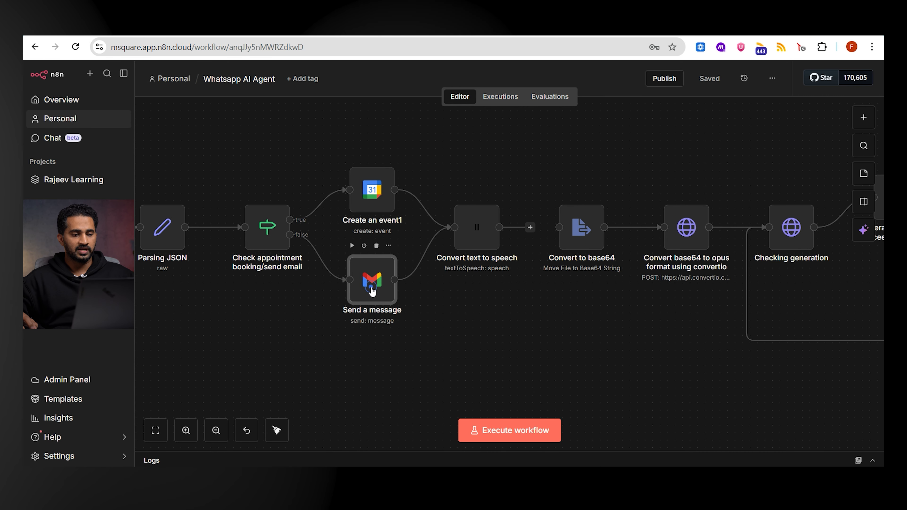
pyautogui.doubleClick(372, 291)
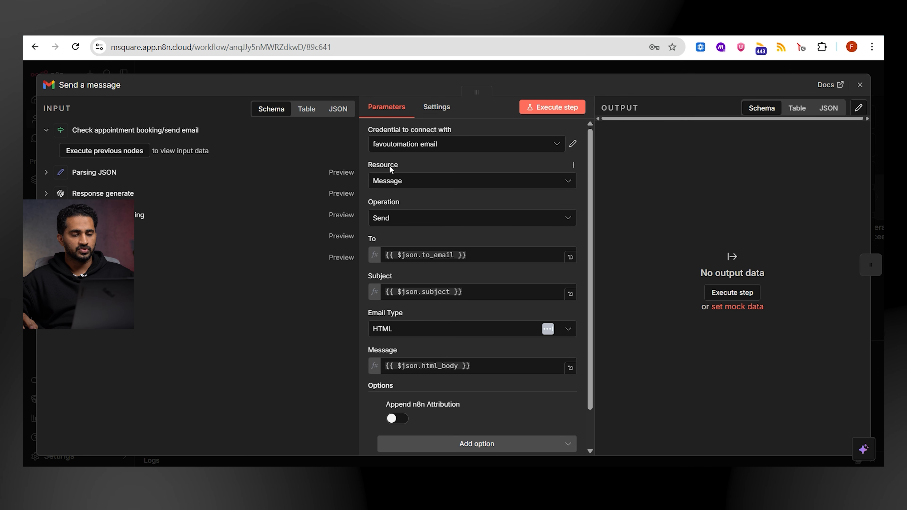
pyautogui.scroll(-1, 405, 193)
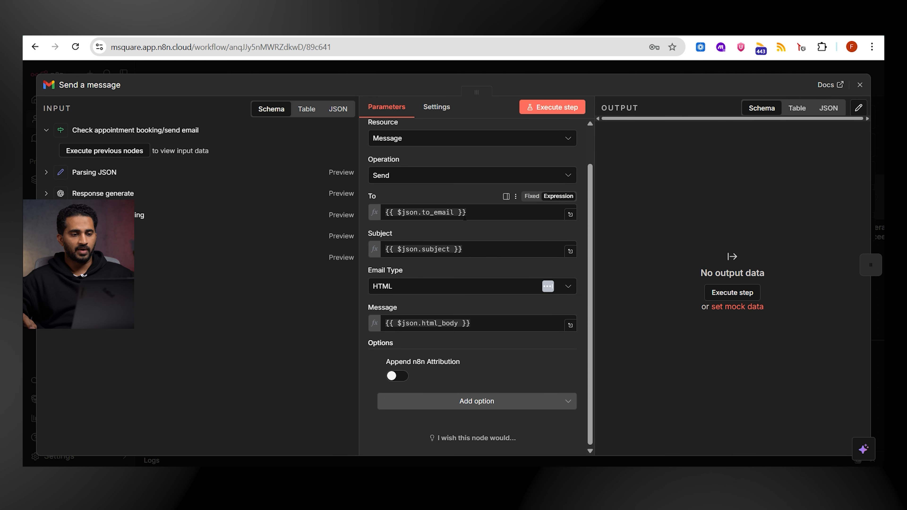
pyautogui.click(474, 213)
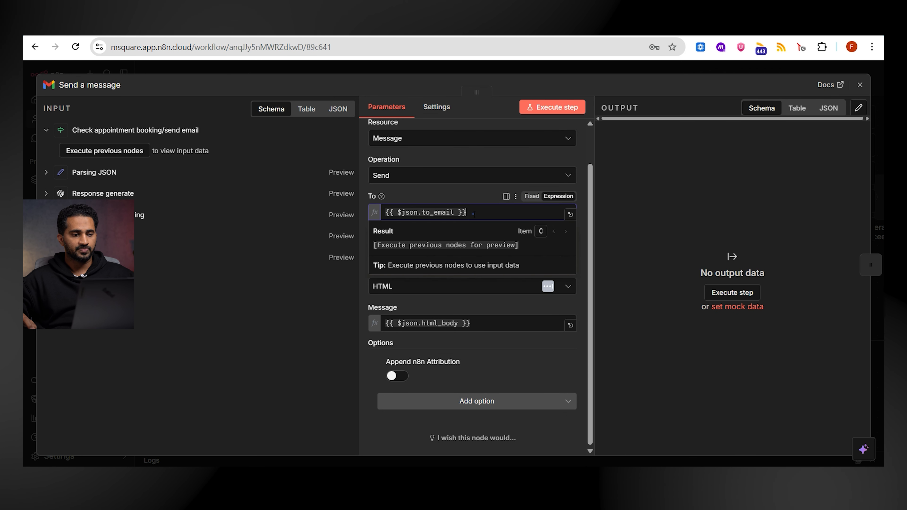
pyautogui.click(435, 194)
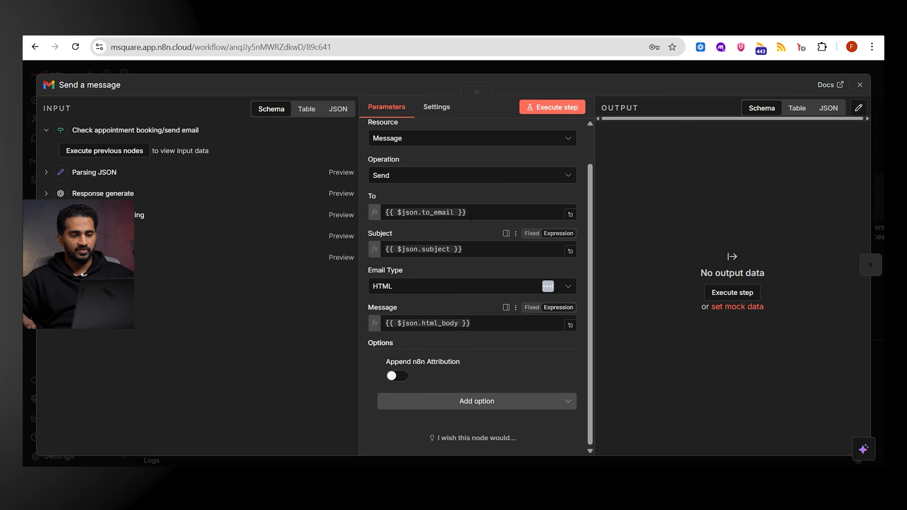
pyautogui.scroll(2, 500, 304)
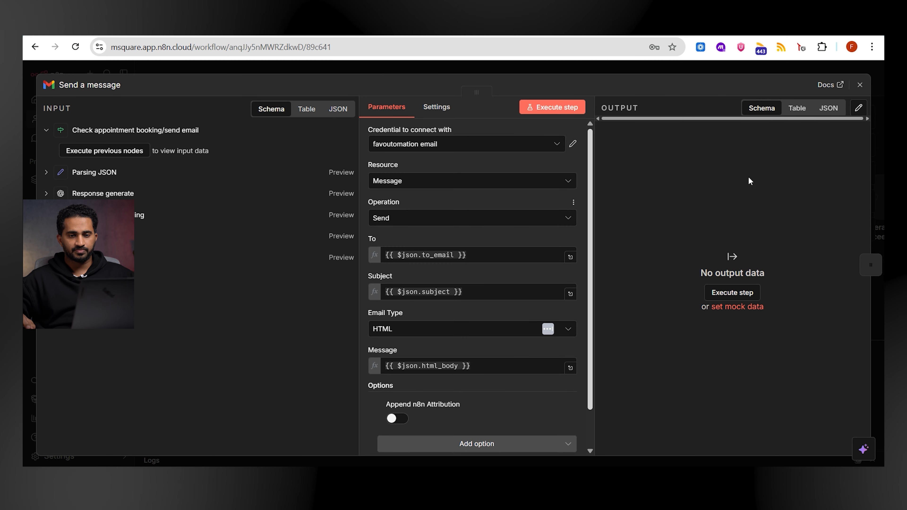
pyautogui.click(860, 85)
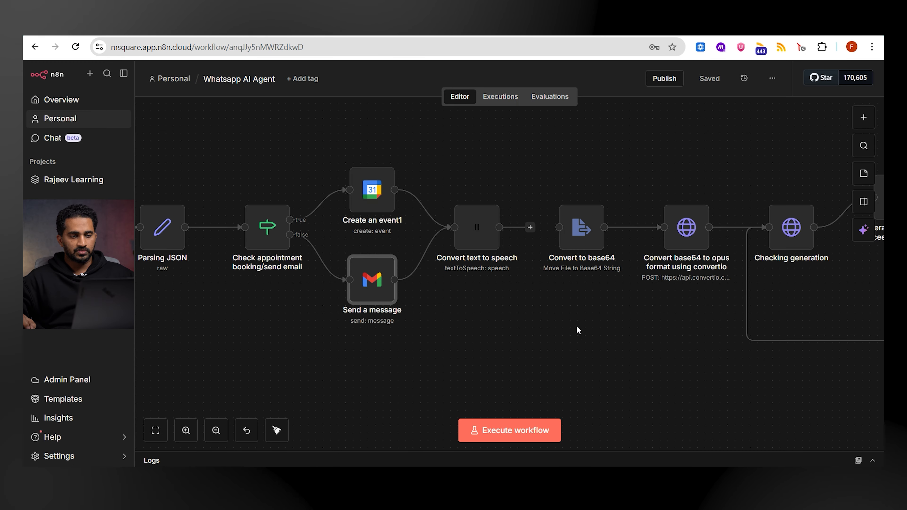
# Open the Convert text to speech node, review its credential, resource, operation, voice, text and output format, and close it.
pyautogui.moveTo(527, 317); pyautogui.dragTo(493, 322)
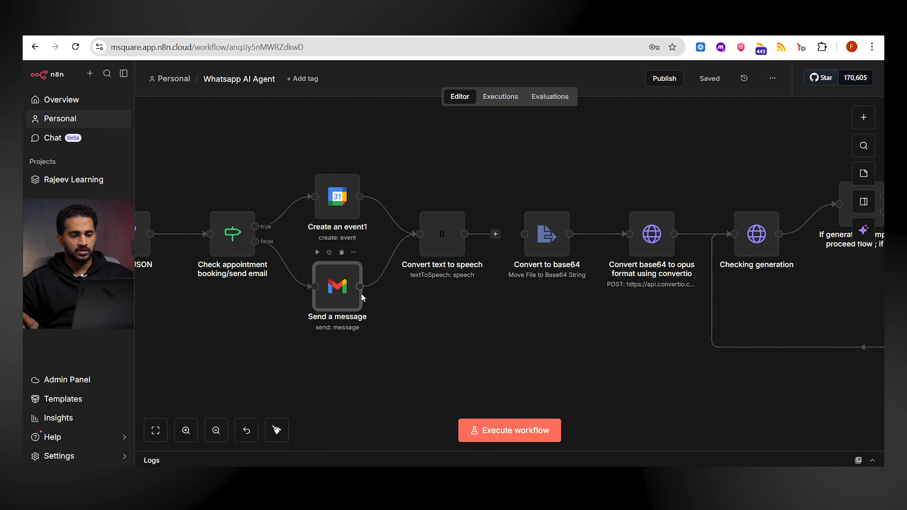
pyautogui.scroll(-3, 541, 310)
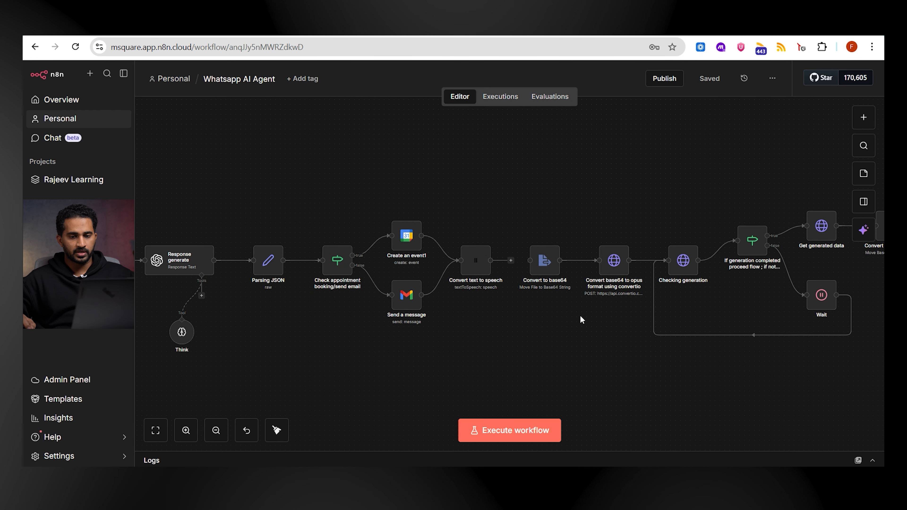
pyautogui.scroll(4, 513, 288)
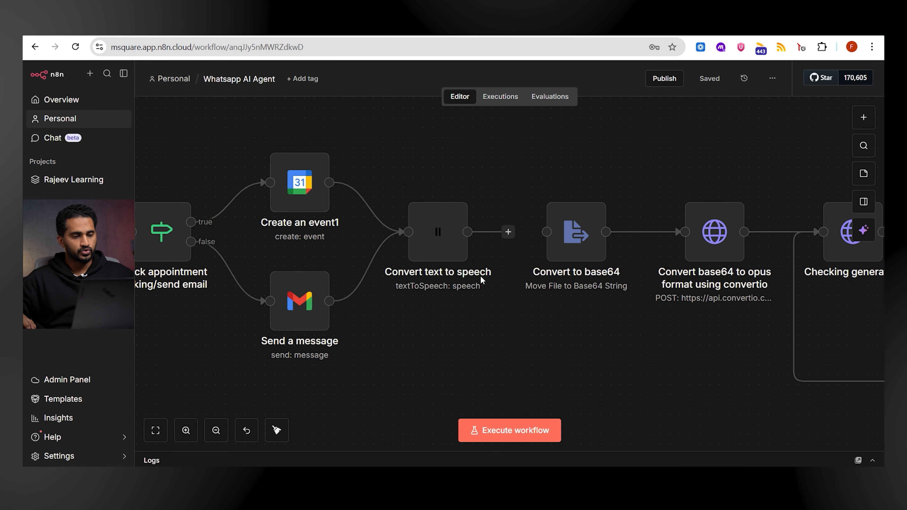
pyautogui.moveTo(441, 245)
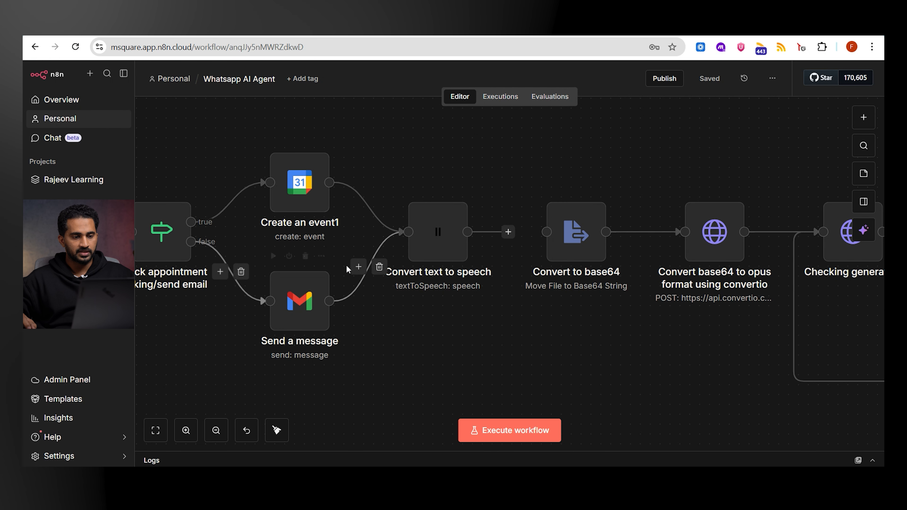
pyautogui.click(442, 247)
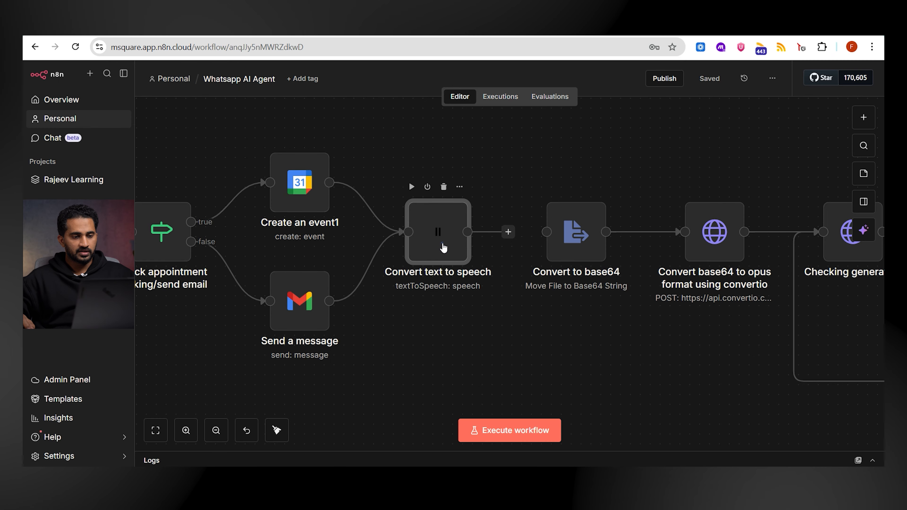
pyautogui.doubleClick(444, 248)
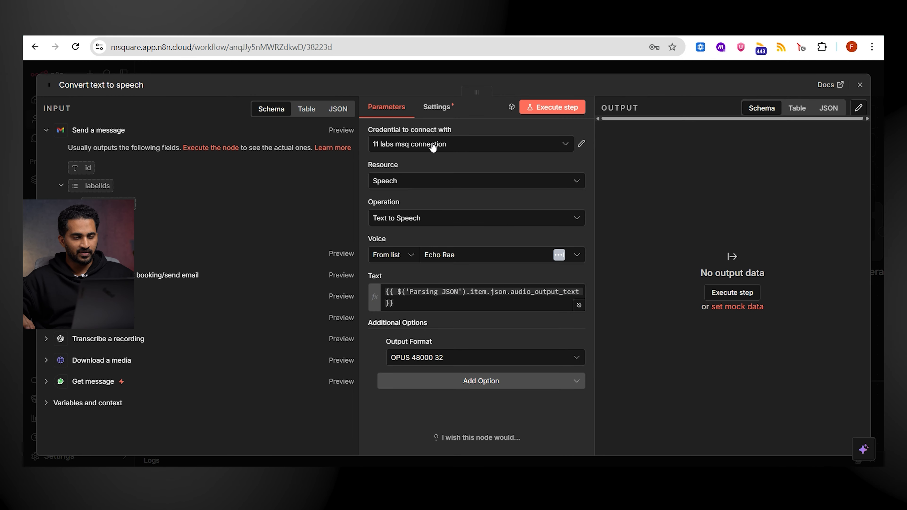
pyautogui.click(405, 181)
pyautogui.click(407, 182)
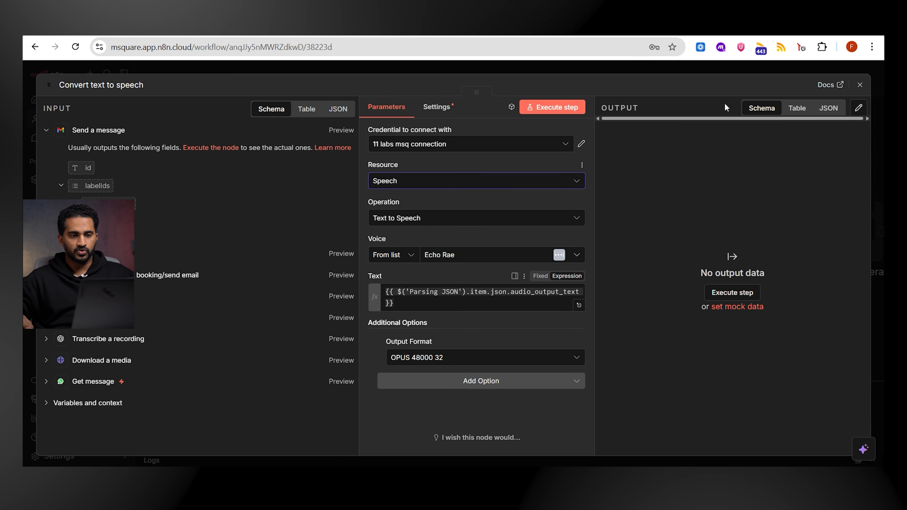
pyautogui.click(859, 86)
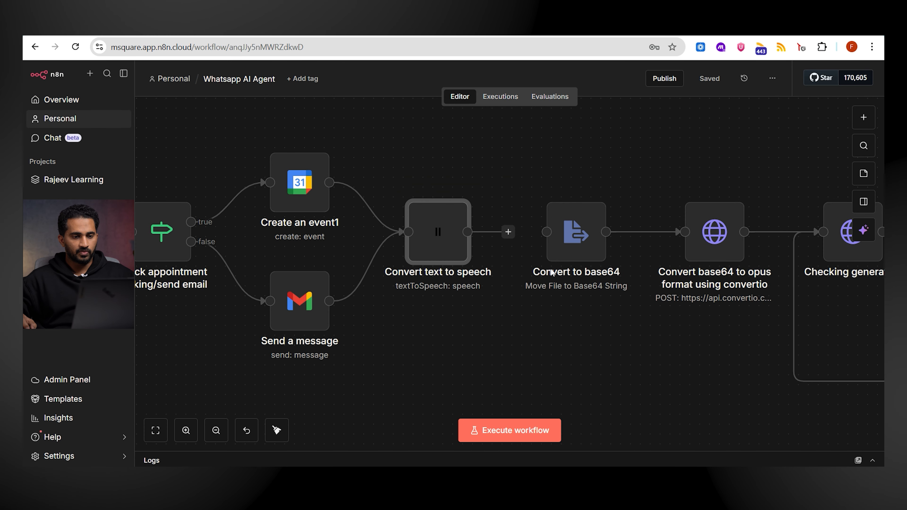
# Open the Convert to base64 node, review its operation, input binary field and destination output field, and close it.
pyautogui.doubleClick(571, 238)
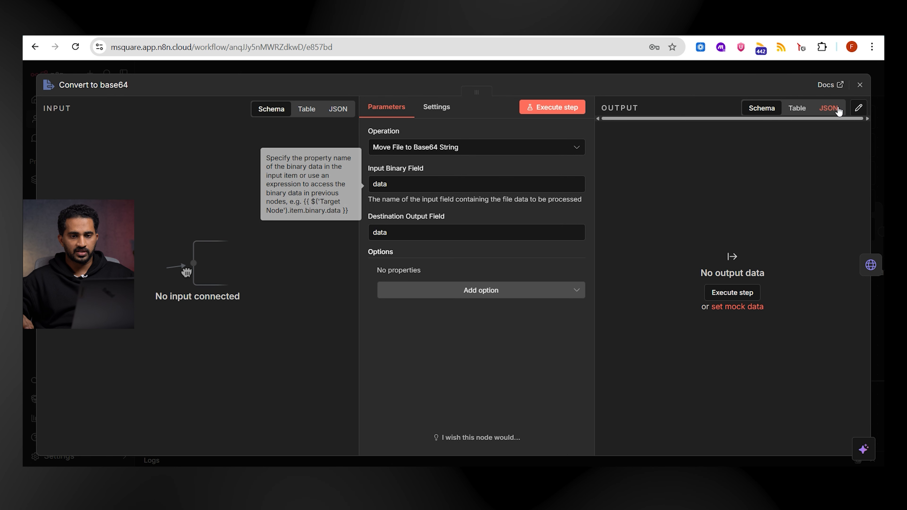
pyautogui.click(859, 84)
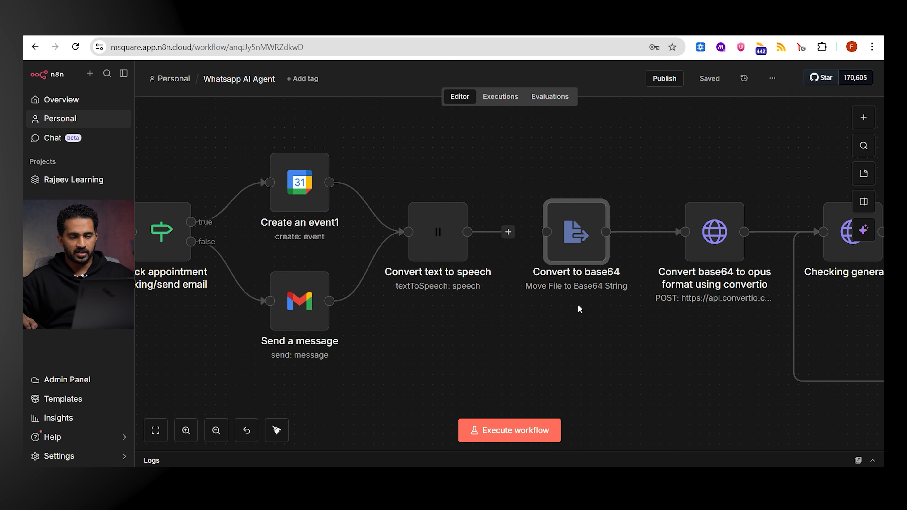
# Open the Convert base64 to opus format using convertio node and review its method, URL, authentication and JSON body settings.
pyautogui.moveTo(719, 341); pyautogui.dragTo(557, 334)
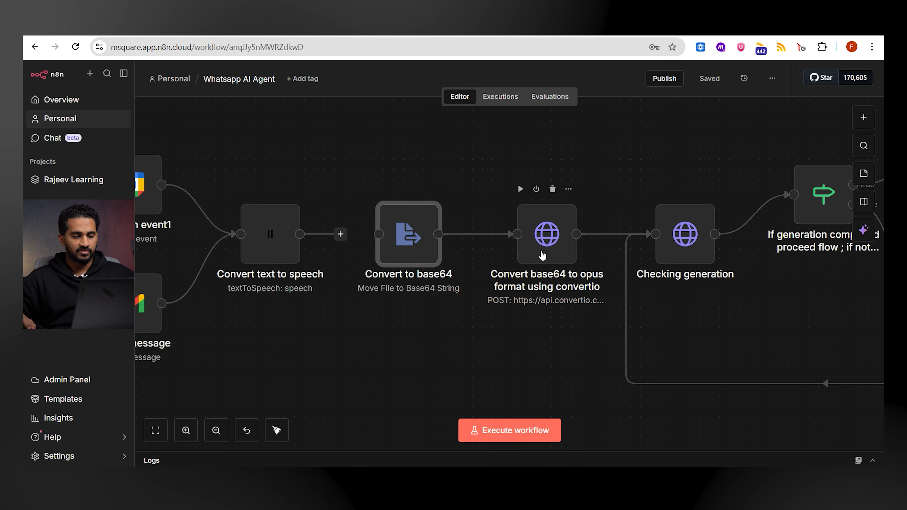
pyautogui.doubleClick(553, 238)
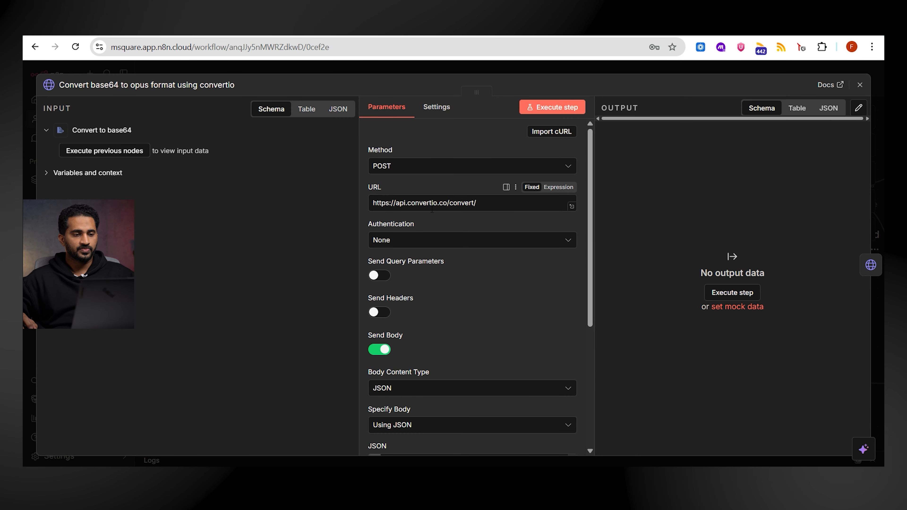
pyautogui.moveTo(476, 203); pyautogui.dragTo(449, 210)
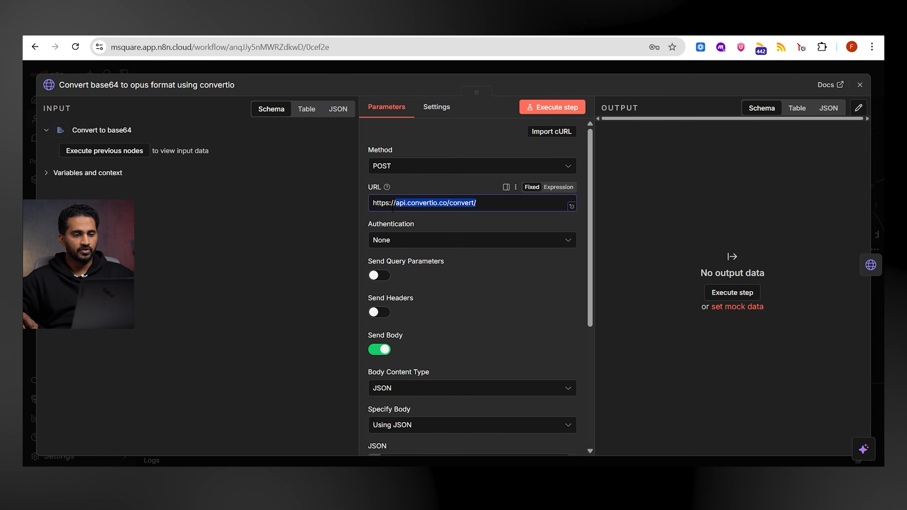
pyautogui.moveTo(392, 209); pyautogui.dragTo(371, 216)
pyautogui.scroll(-3, 371, 216)
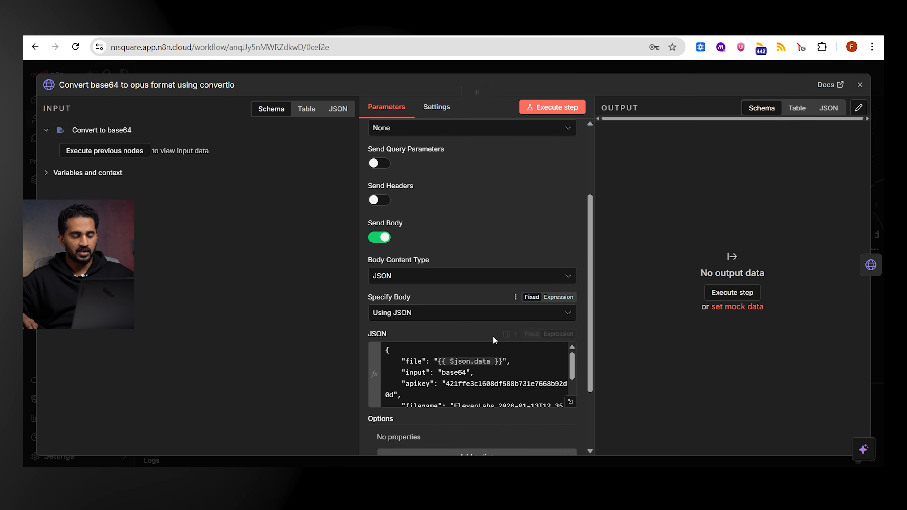
pyautogui.scroll(1, 409, 366)
pyautogui.scroll(-2, 408, 367)
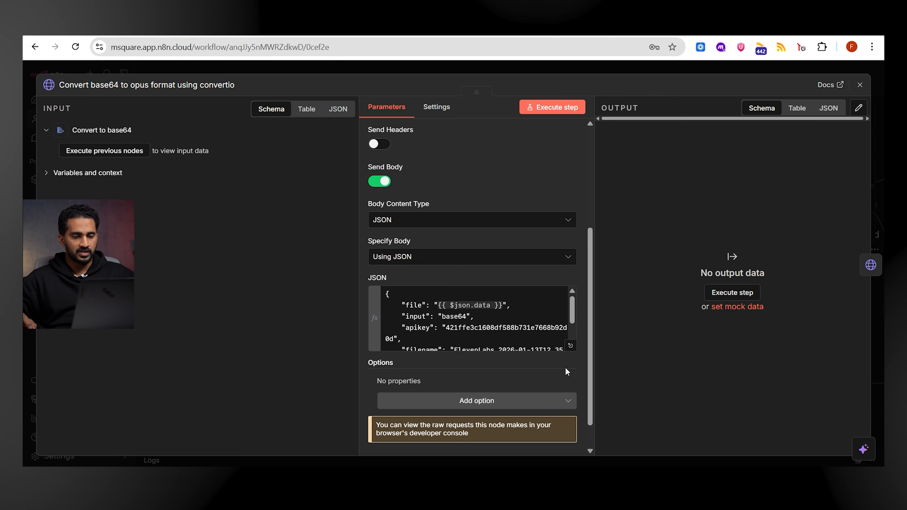
# Inspect the request's JSON body in the expanded expression editor, highlight the outputformat value, and close the editor and node.
pyautogui.click(571, 346)
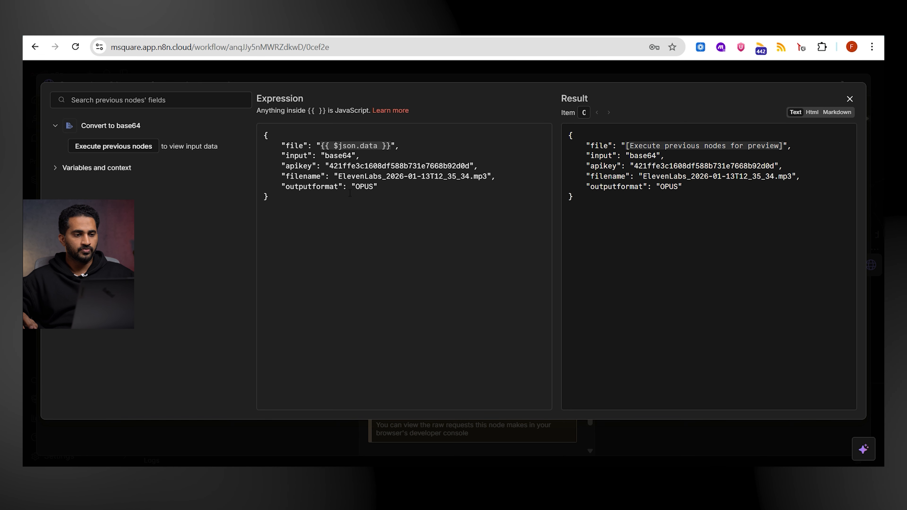
pyautogui.doubleClick(367, 187)
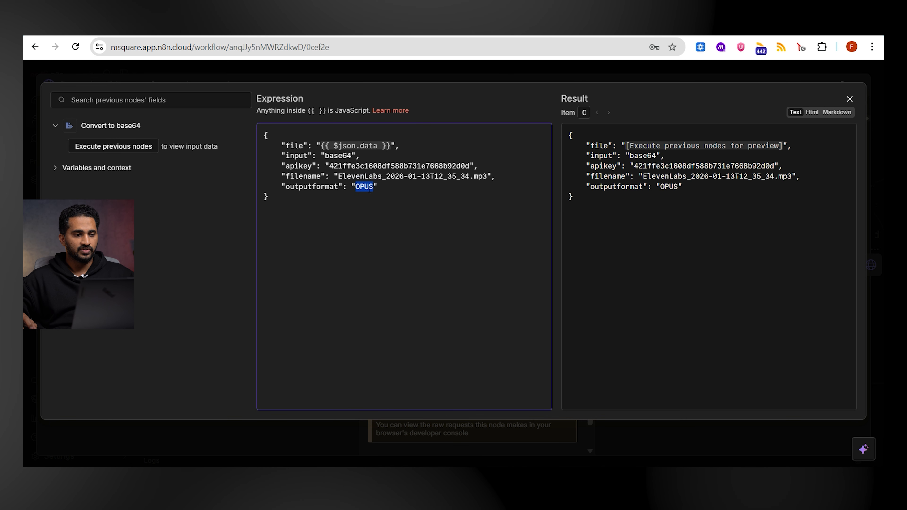
pyautogui.click(850, 99)
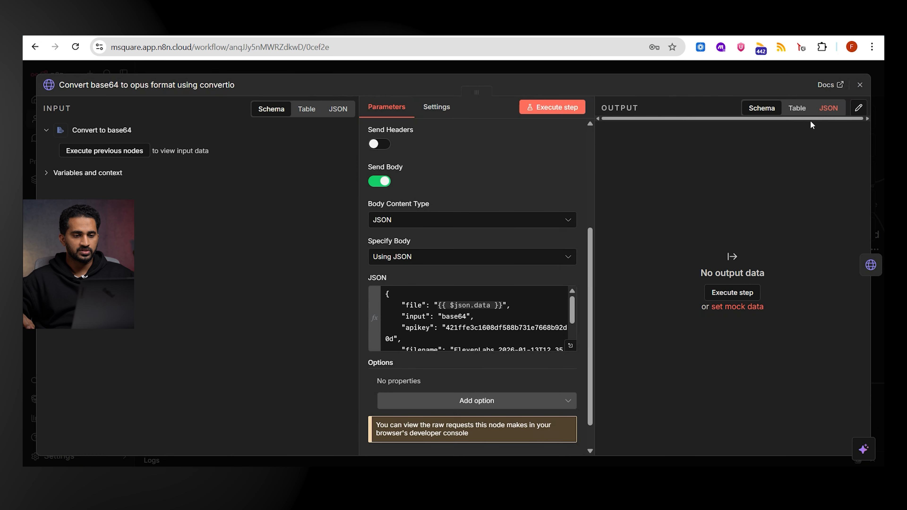
pyautogui.click(860, 84)
pyautogui.click(557, 334)
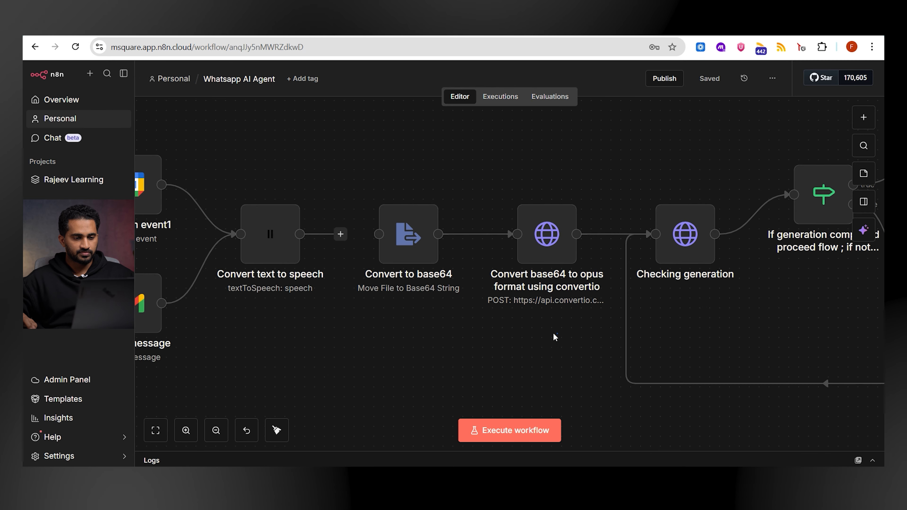
# Open the Checking generation node, review its method, status URL and request options, and close it.
pyautogui.moveTo(692, 308); pyautogui.dragTo(610, 332)
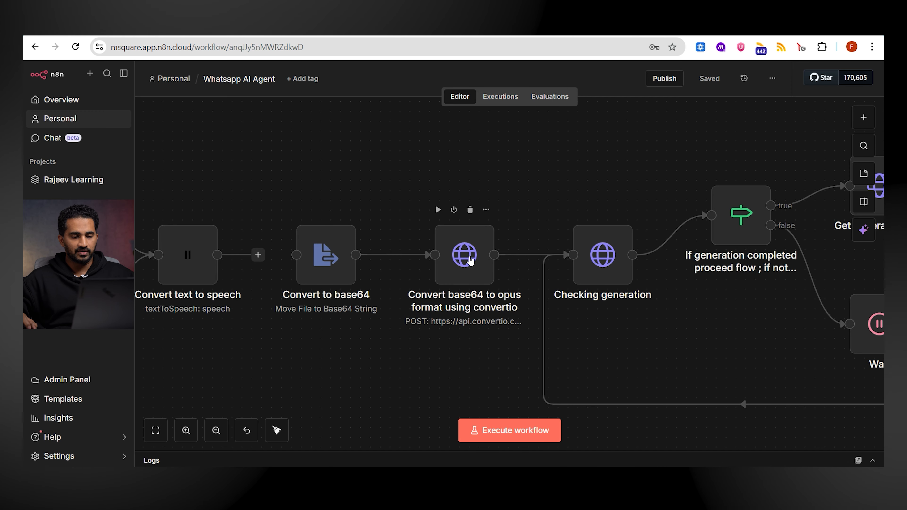
pyautogui.scroll(-3, 571, 286)
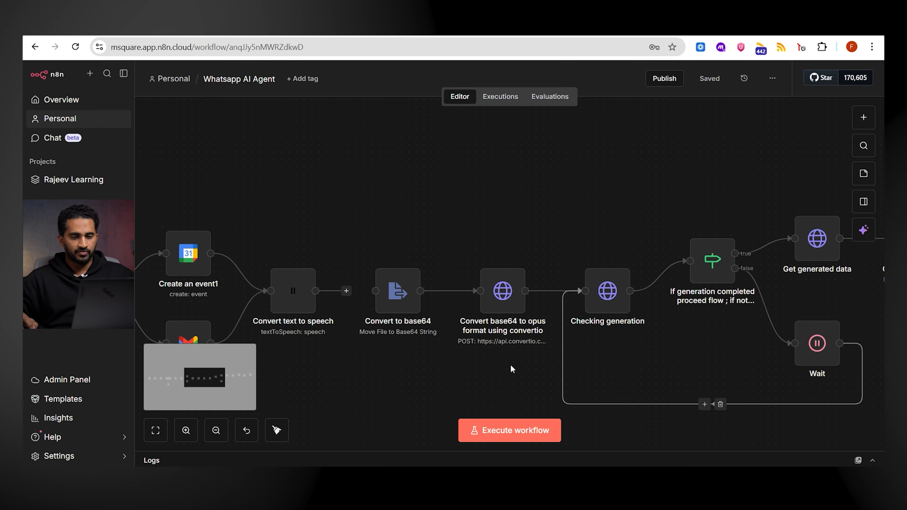
pyautogui.moveTo(544, 239); pyautogui.dragTo(352, 179)
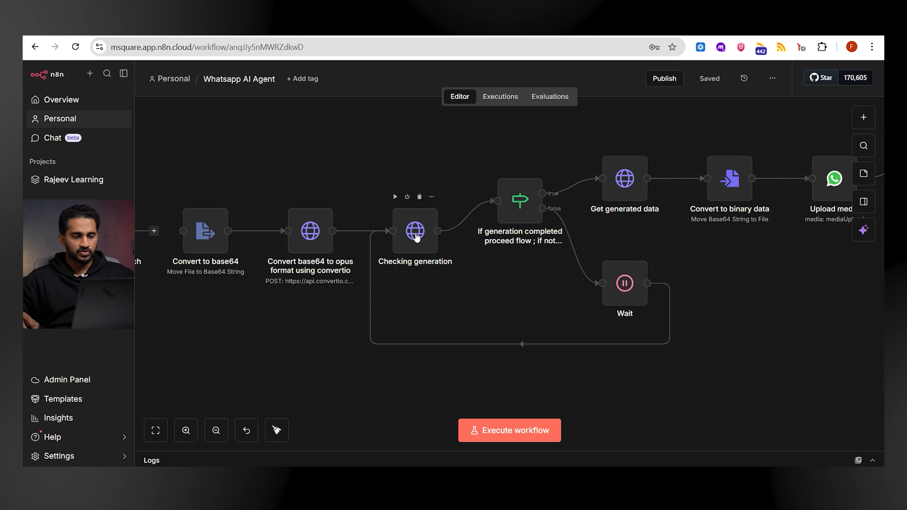
pyautogui.doubleClick(415, 231)
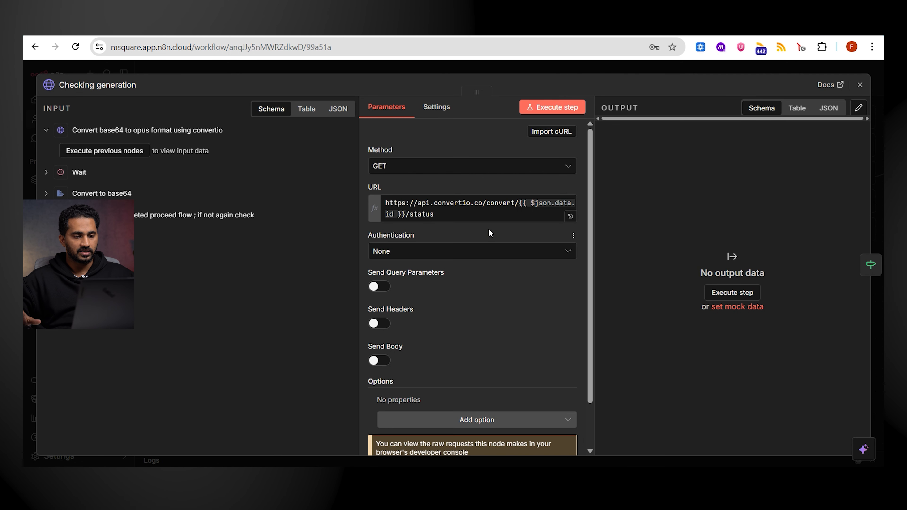
pyautogui.scroll(-2, 494, 251)
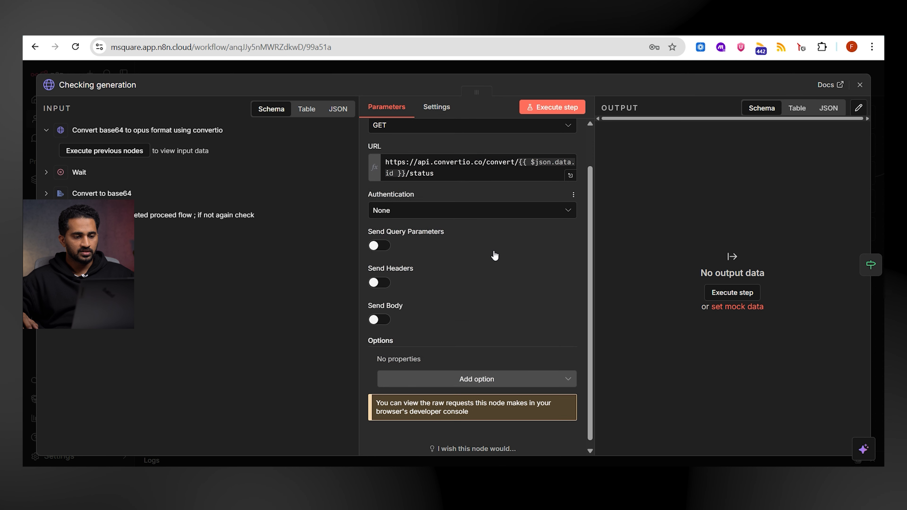
pyautogui.scroll(2, 494, 253)
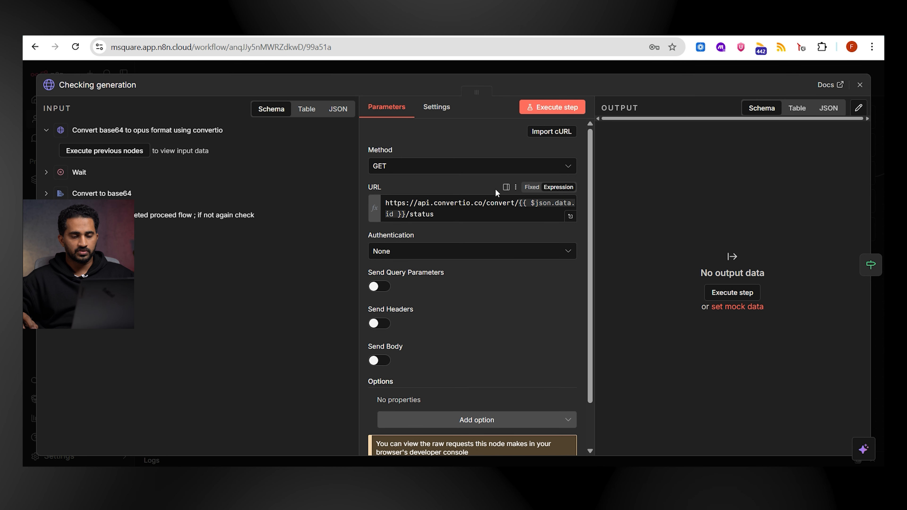
pyautogui.click(860, 85)
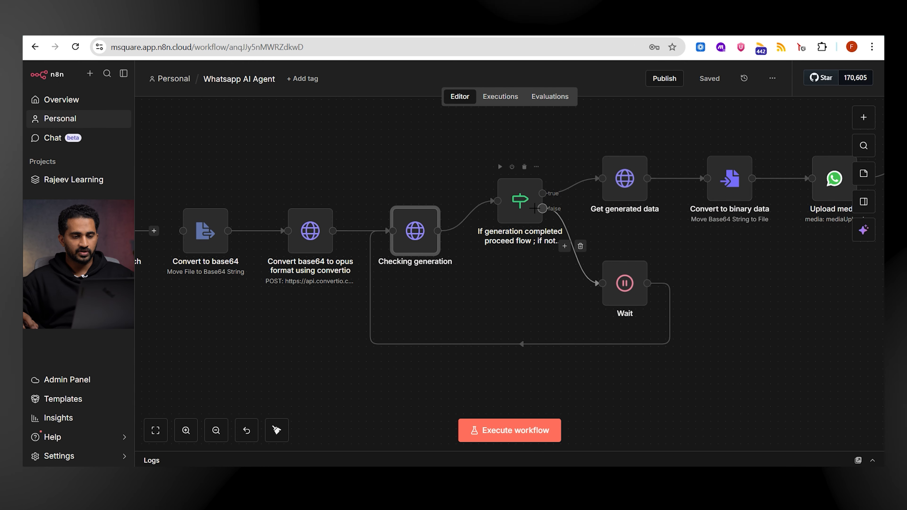
# Open the If generation completed node, examine its condition comparing the data step expression with finish, and close it.
pyautogui.doubleClick(531, 212)
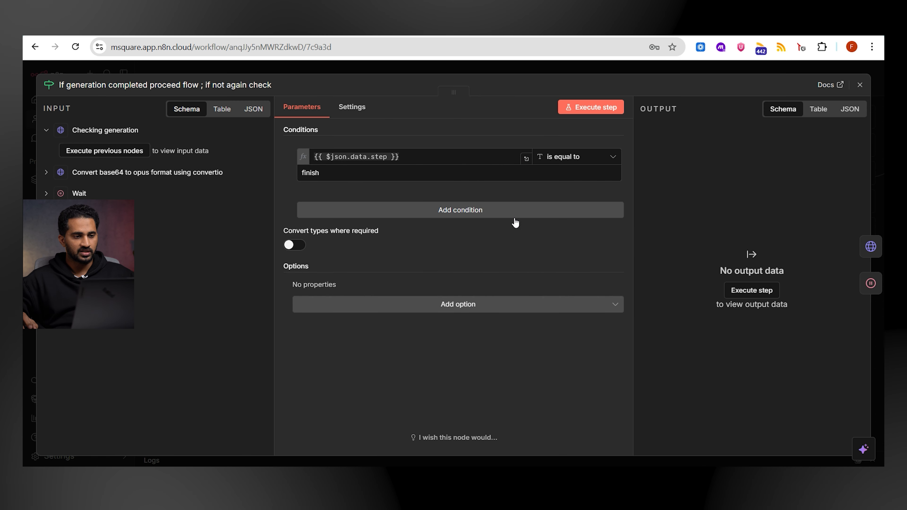
pyautogui.doubleClick(377, 158)
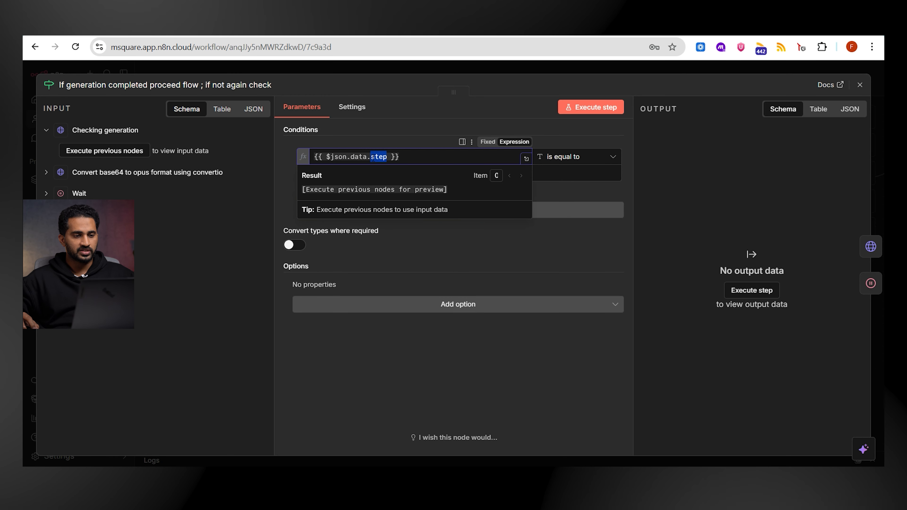
pyautogui.click(582, 135)
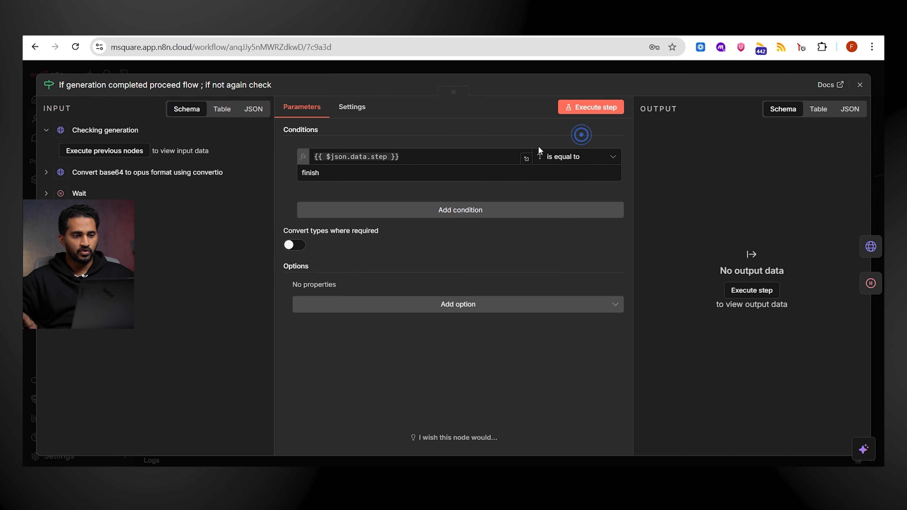
pyautogui.click(859, 84)
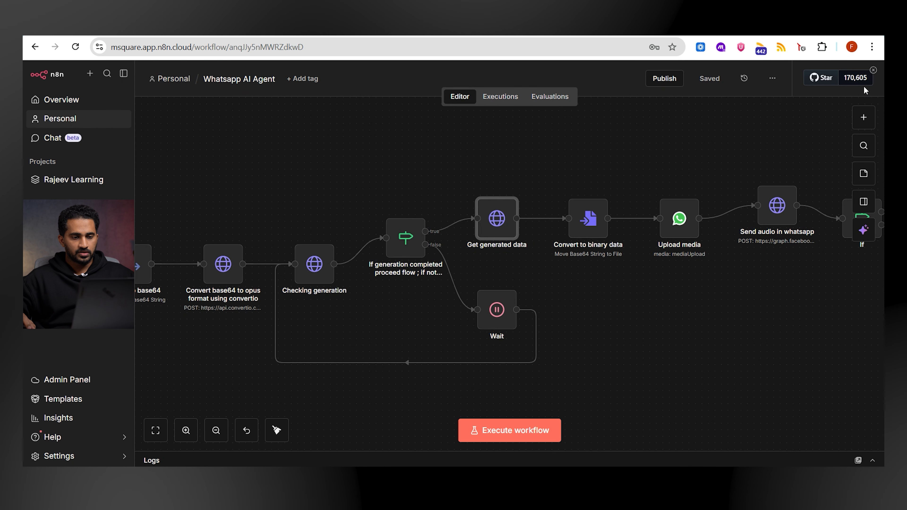
# Open the Get generated data node, review its method, download URL expression and request options, and close it.
pyautogui.doubleClick(496, 219)
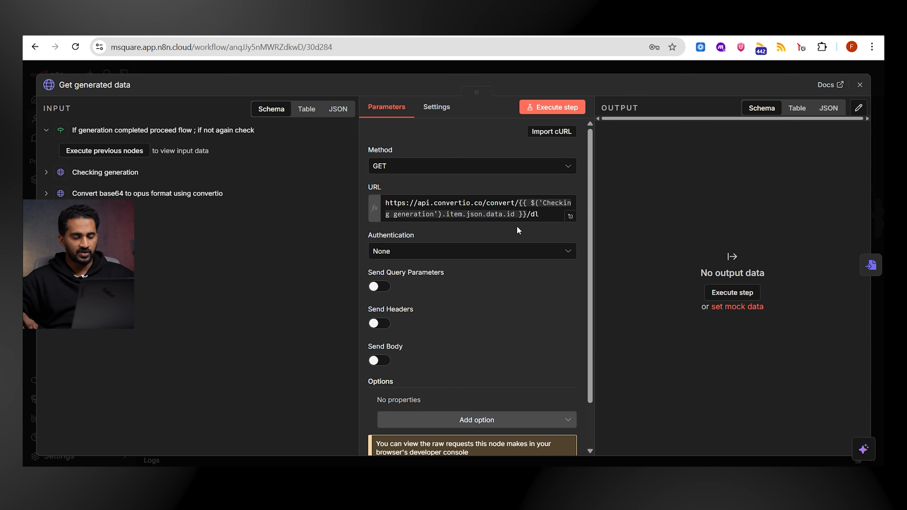
pyautogui.scroll(-2, 501, 242)
pyautogui.scroll(2, 501, 241)
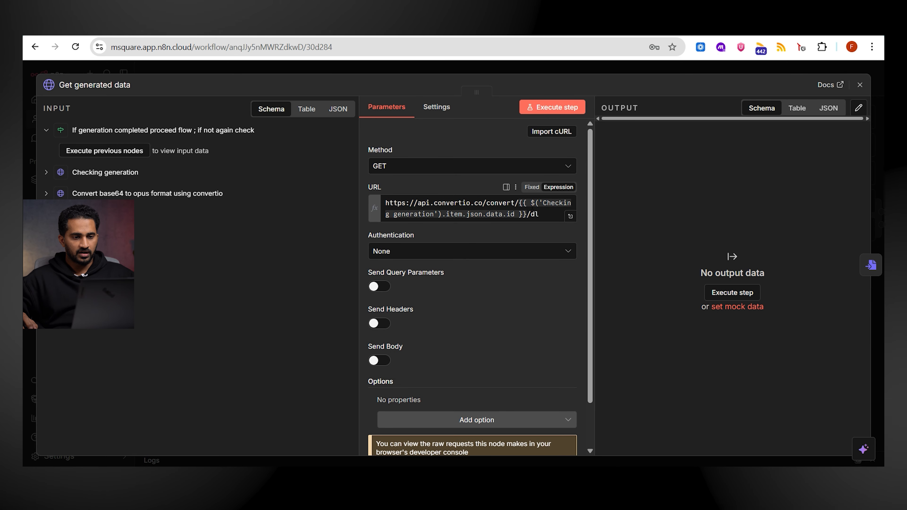
pyautogui.tripleClick(546, 218)
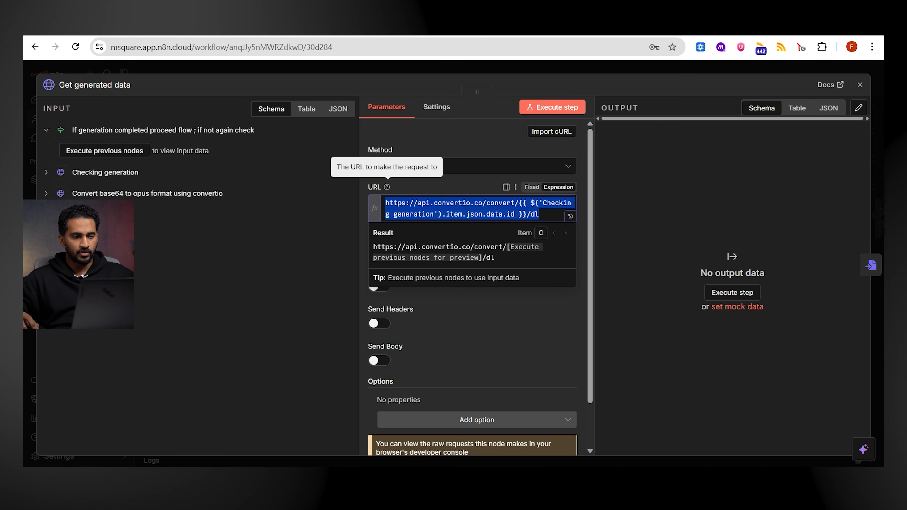
pyautogui.click(860, 86)
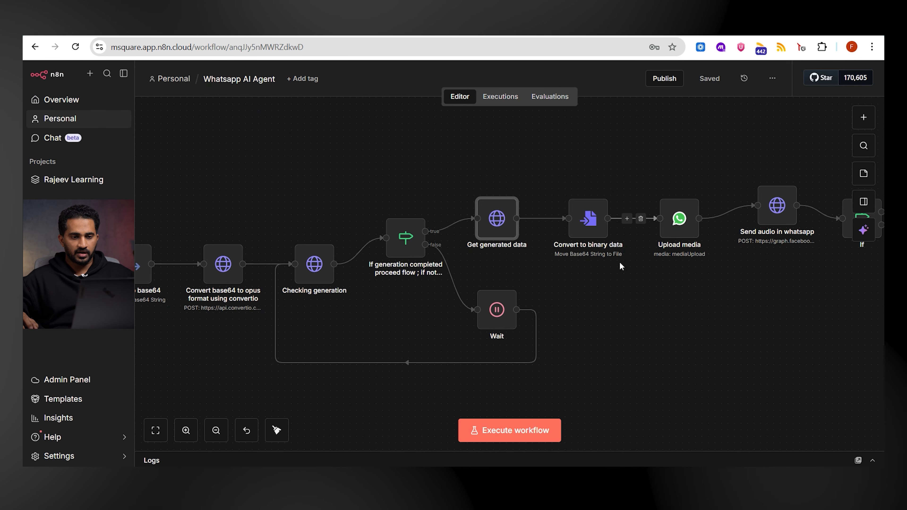
pyautogui.keyDown('ctrl'); pyautogui.scroll(3, 635, 266); pyautogui.keyUp('ctrl')
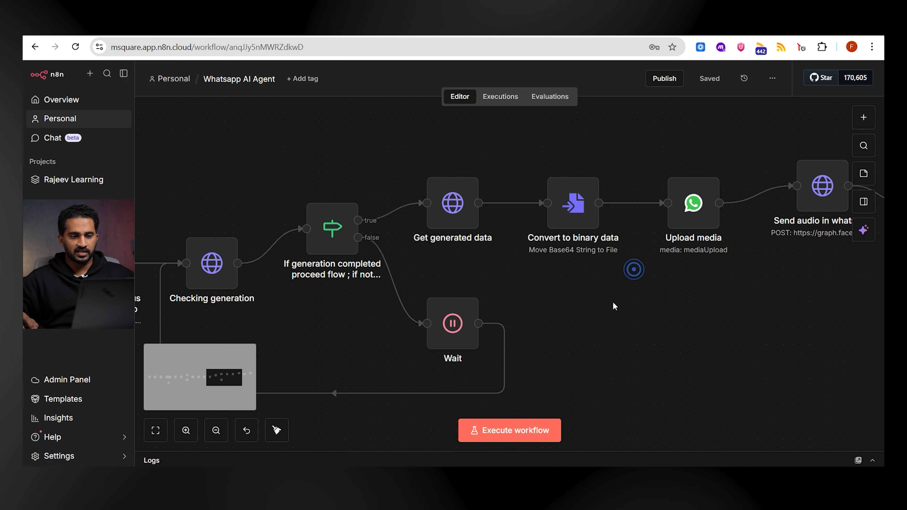
# Review the Convert to binary data node's Base64 and output field settings and the Upload media node's WhatsApp settings, closing each node.
pyautogui.doubleClick(572, 210)
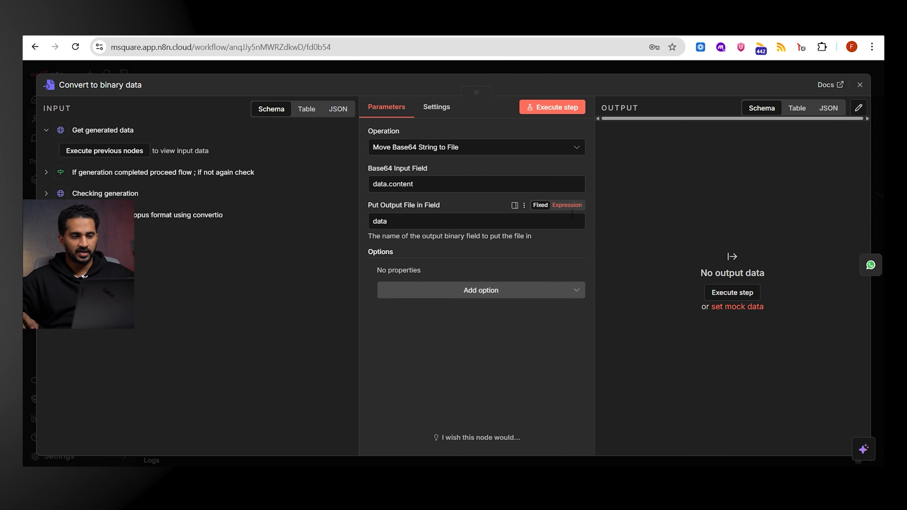
pyautogui.click(860, 85)
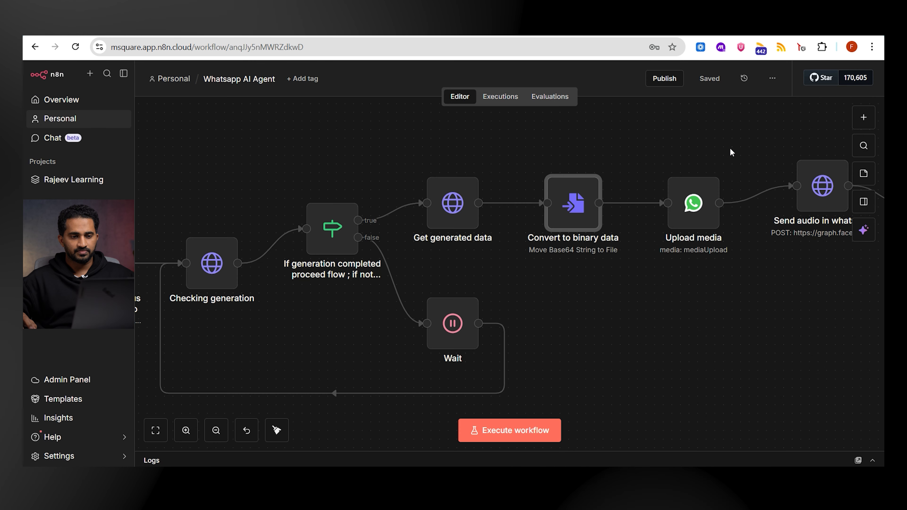
pyautogui.hscroll(3, 579, 215)
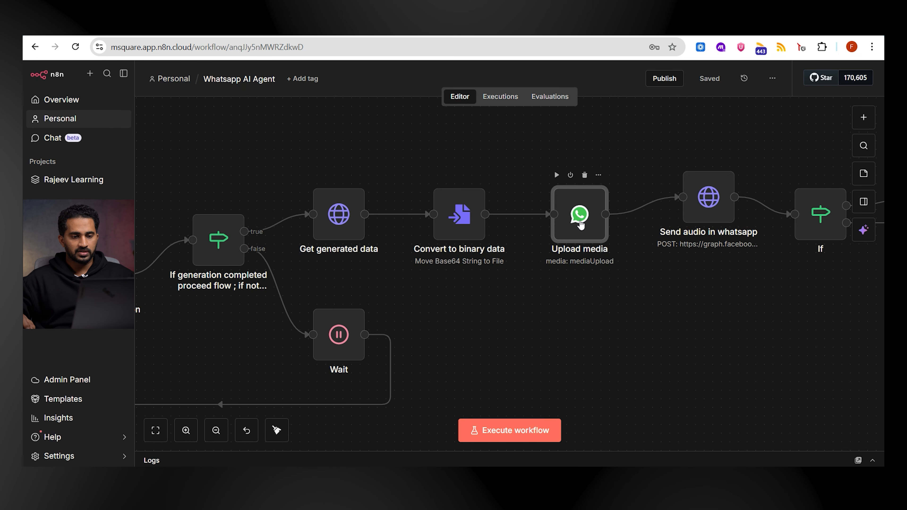
pyautogui.doubleClick(580, 221)
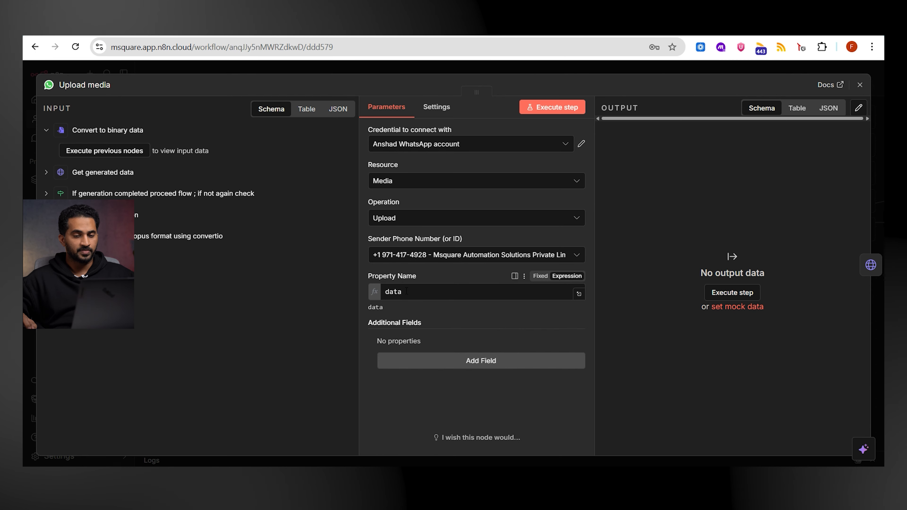
pyautogui.click(859, 87)
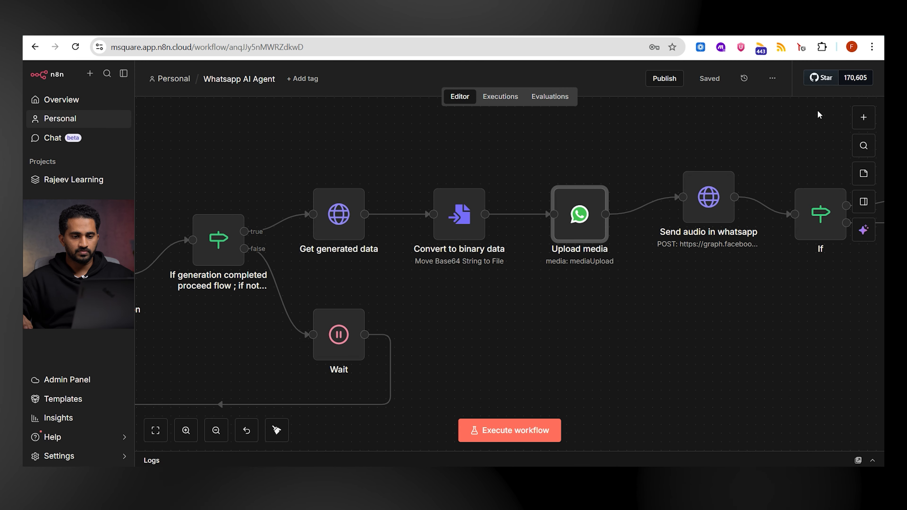
# Open the Send audio in whatsapp node and review its method, URL, header parameters and JSON body settings.
pyautogui.scroll(3, 465, 222)
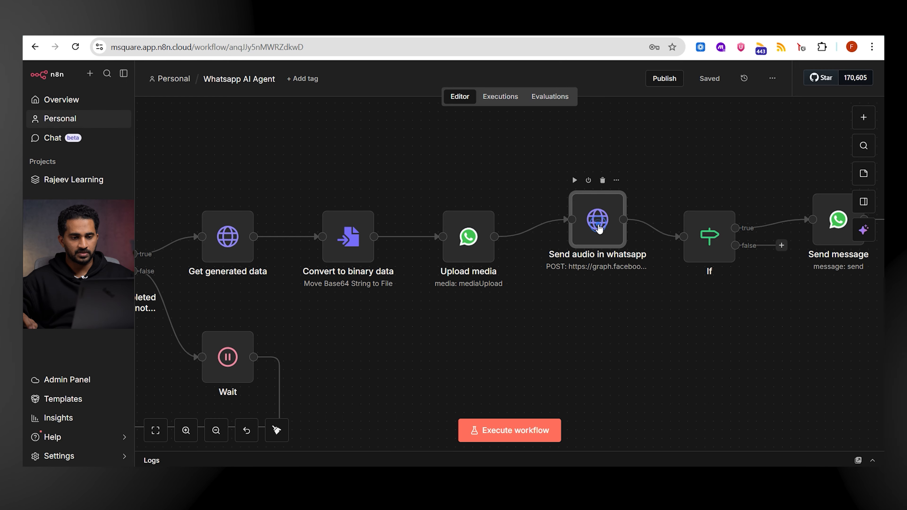
pyautogui.doubleClick(599, 229)
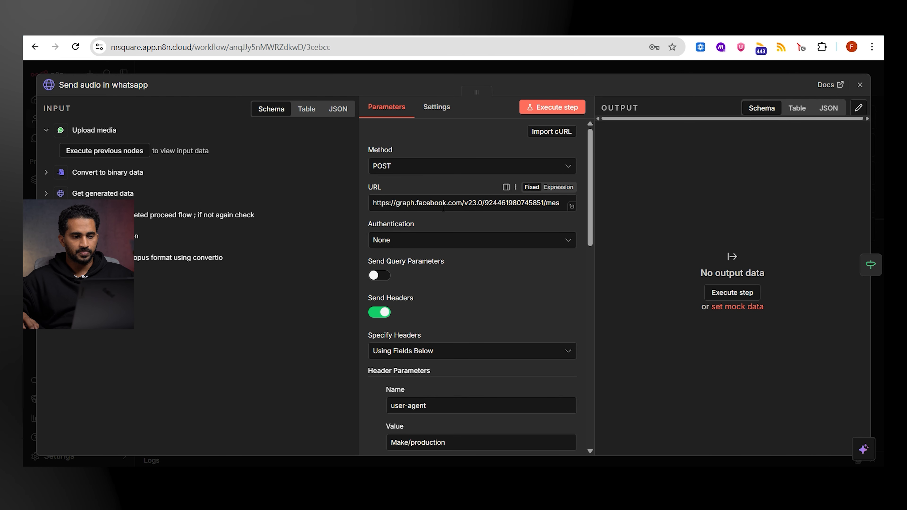
pyautogui.scroll(-5, 443, 215)
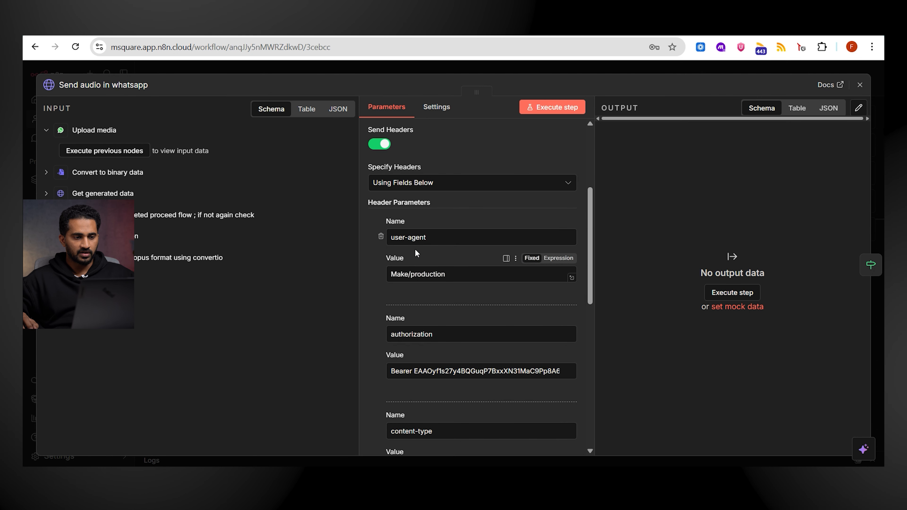
pyautogui.scroll(-5, 446, 292)
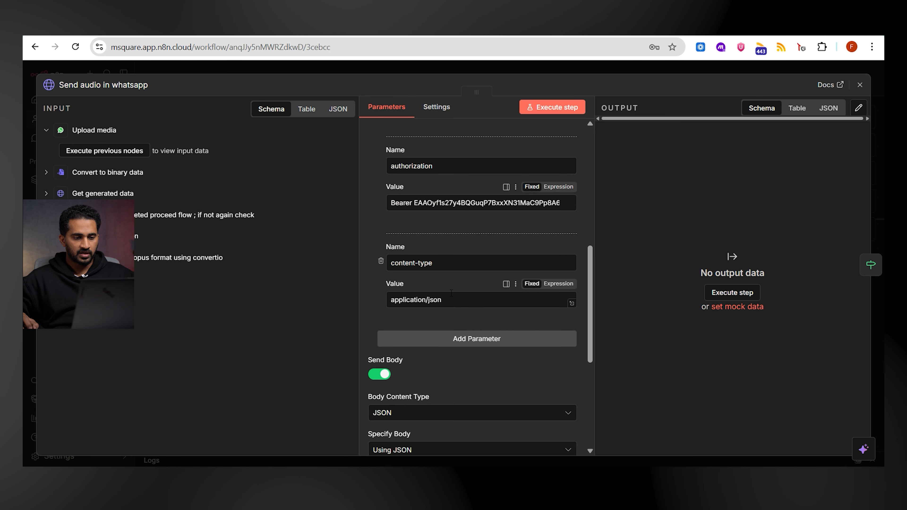
pyautogui.scroll(-5, 452, 293)
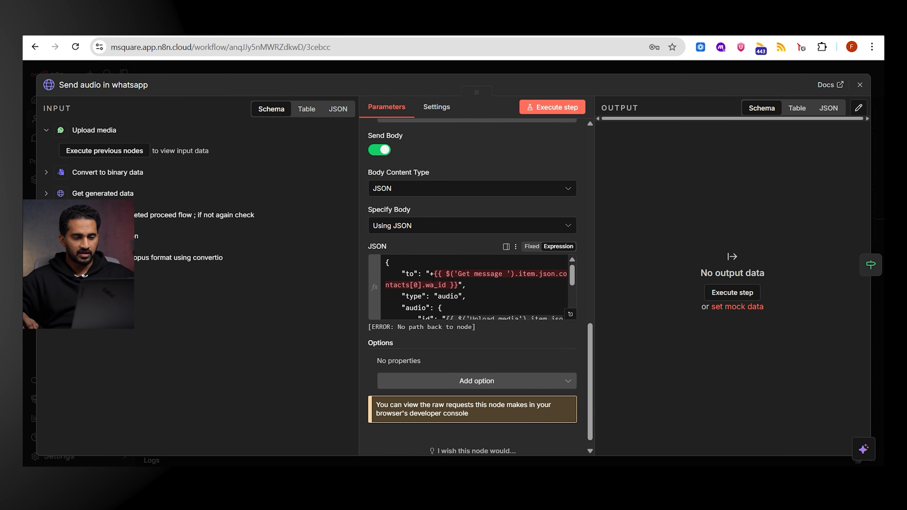
# Inspect the audio message's JSON body in the expanded expression editor, and close the editor and the node.
pyautogui.click(570, 315)
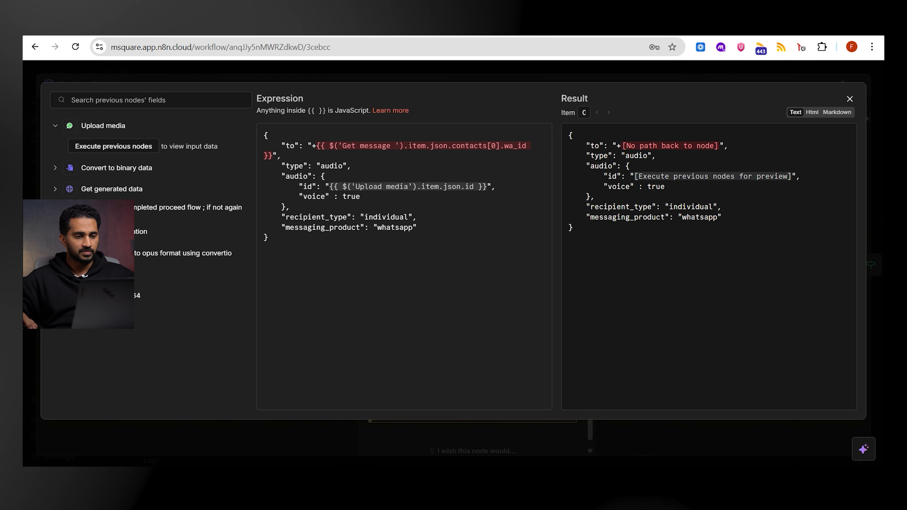
pyautogui.moveTo(417, 146)
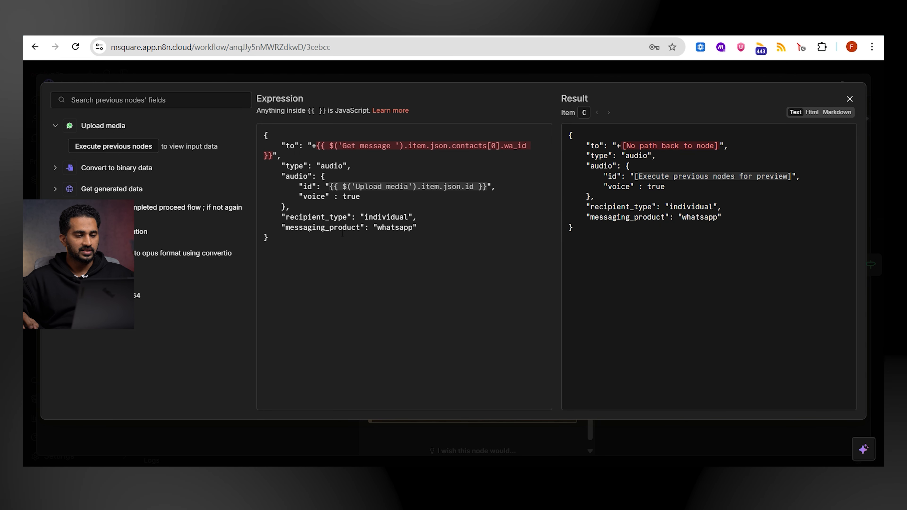
pyautogui.click(850, 100)
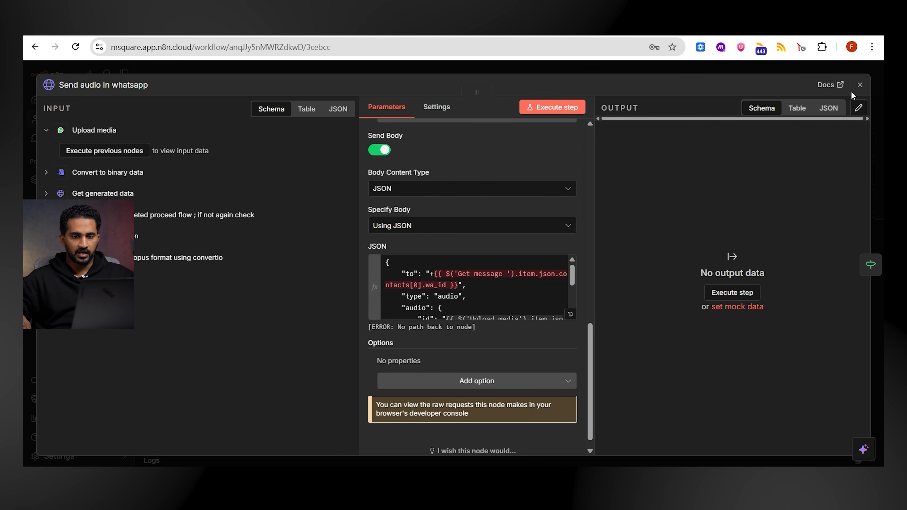
pyautogui.click(860, 84)
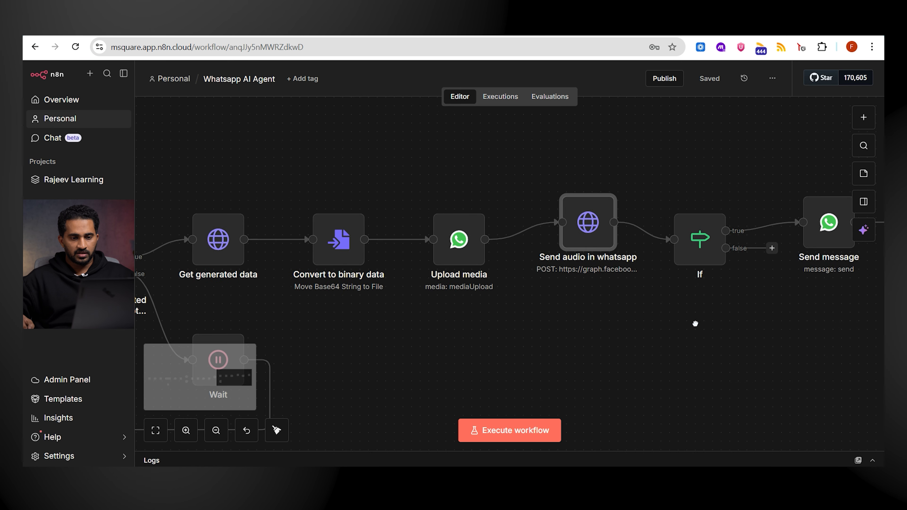
# Open the If node after Send audio in whatsapp, examine its condition on the Parsing JSON Type value, and close it.
pyautogui.hscroll(3, 695, 323)
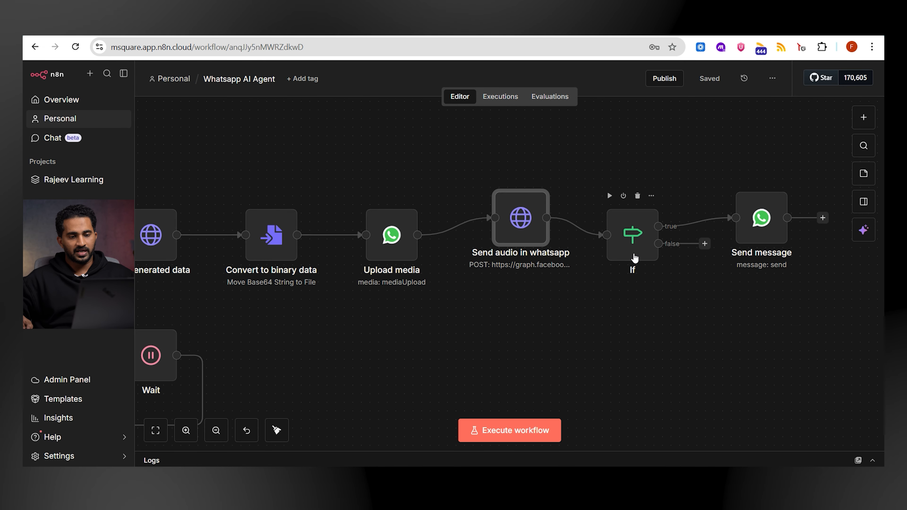
pyautogui.doubleClick(634, 247)
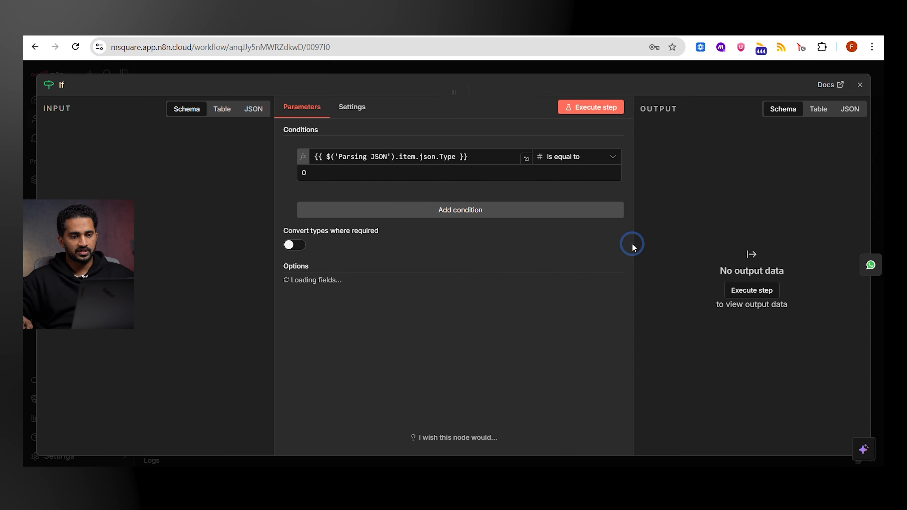
pyautogui.click(859, 85)
# Open the Send message node, review its resource, operation, recipient expression and meeting-link text body, and close it.
pyautogui.moveTo(716, 288); pyautogui.dragTo(692, 290)
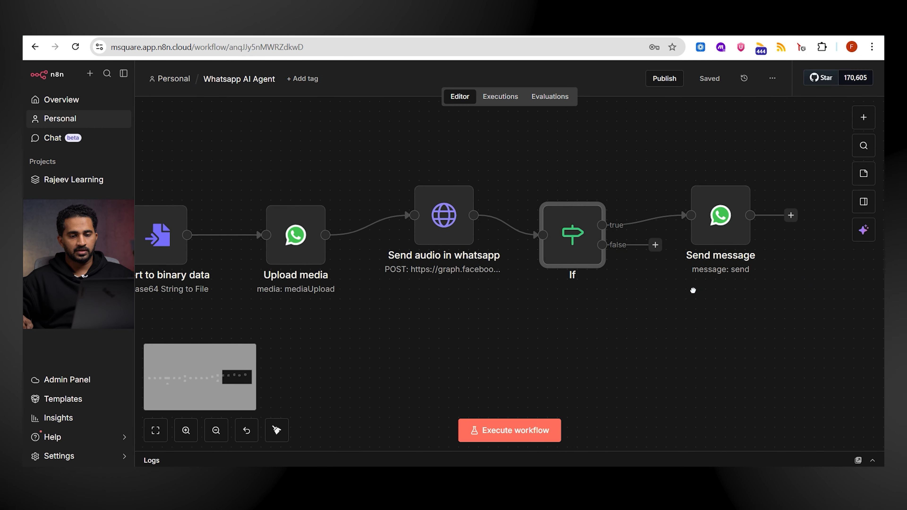
pyautogui.doubleClick(715, 215)
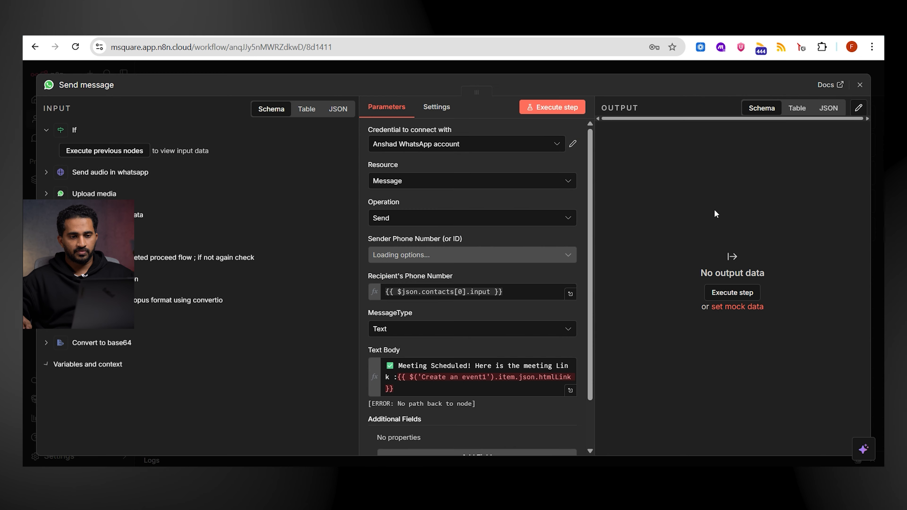
pyautogui.scroll(-2, 481, 353)
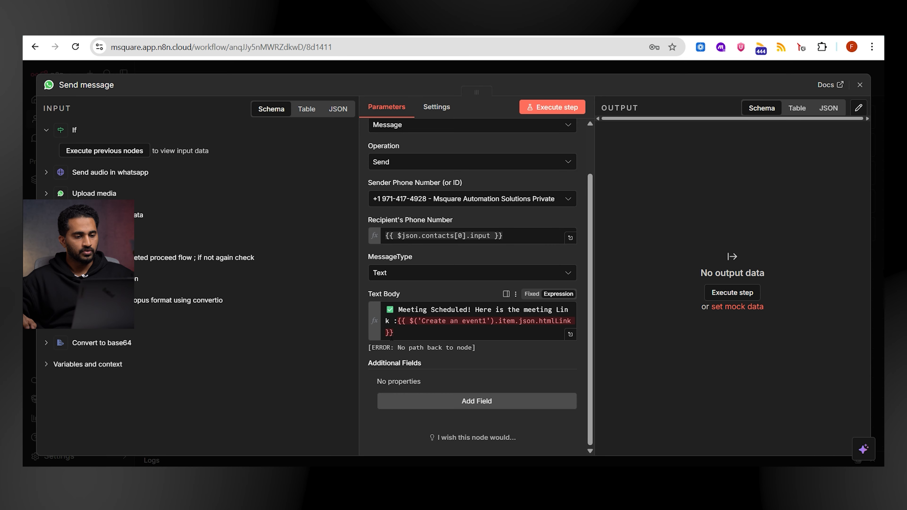
pyautogui.scroll(2, 392, 339)
pyautogui.scroll(-2, 406, 348)
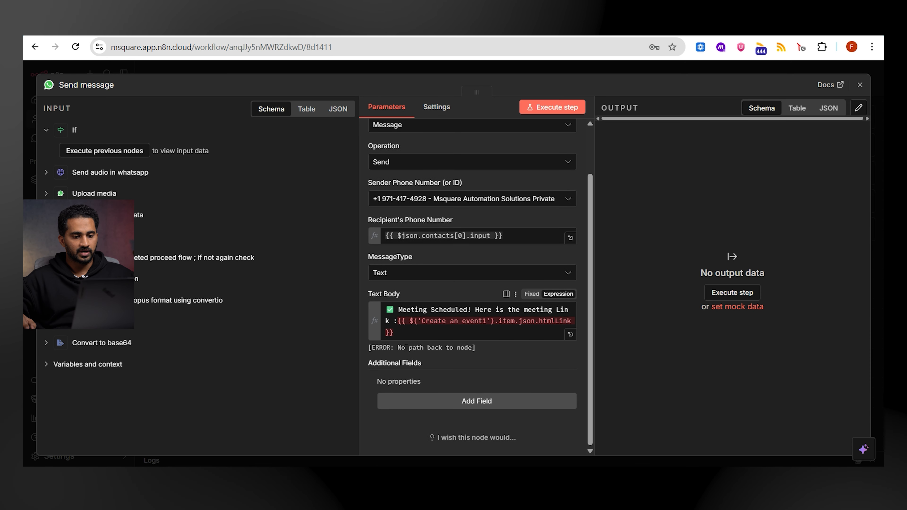
pyautogui.scroll(2, 433, 330)
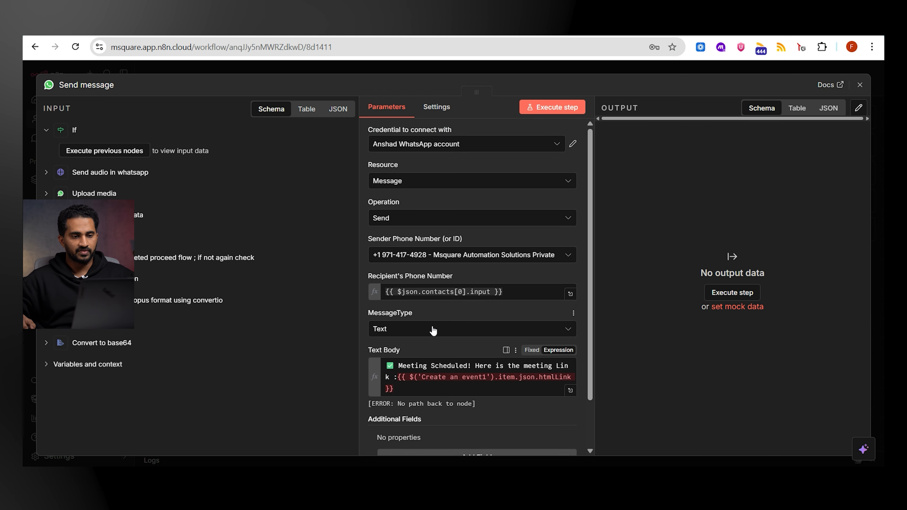
pyautogui.click(859, 85)
# Look back over the whole workflow and play the 5:07 pm voice reply in the WhatsApp chat.
pyautogui.scroll(-3, 413, 290)
pyautogui.moveTo(353, 332); pyautogui.dragTo(639, 285)
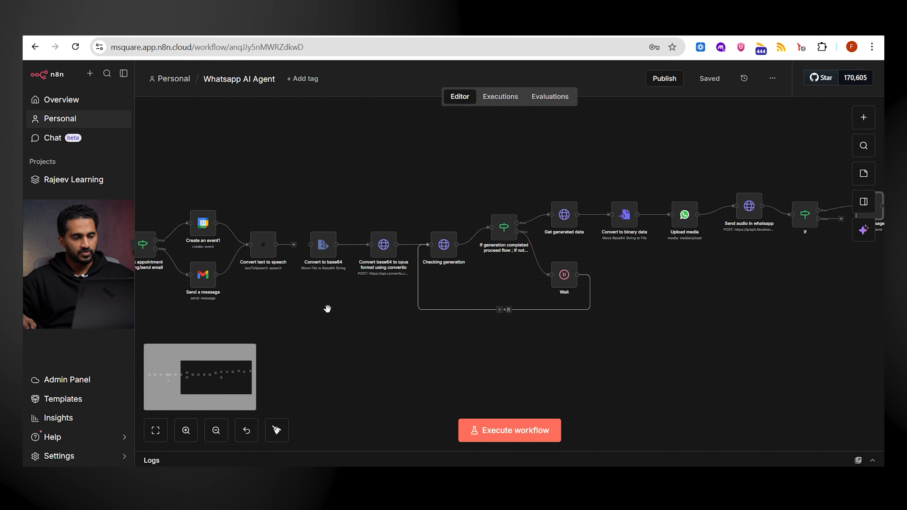
pyautogui.scroll(-2, 327, 308)
pyautogui.moveTo(330, 334); pyautogui.dragTo(501, 296)
pyautogui.scroll(-1, 502, 299)
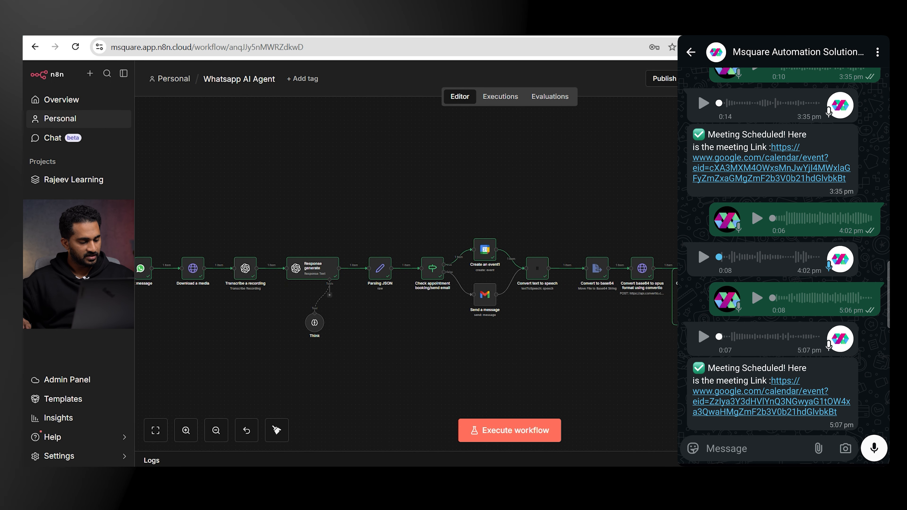
pyautogui.click(704, 337)
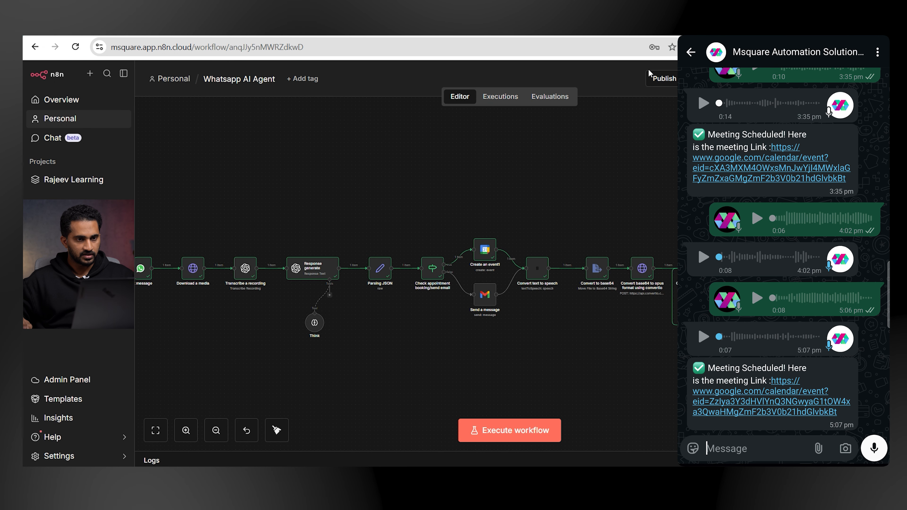
# Open Google Calendar in a new browser tab and check the Friday 23 January sales event scheduled for 3–4pm.
pyautogui.hotkey('ctrl', 't')
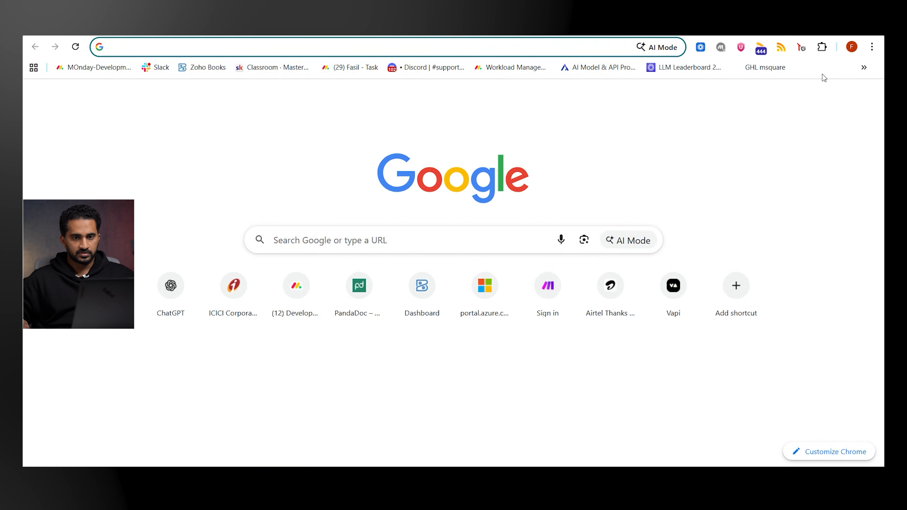
pyautogui.click(838, 97)
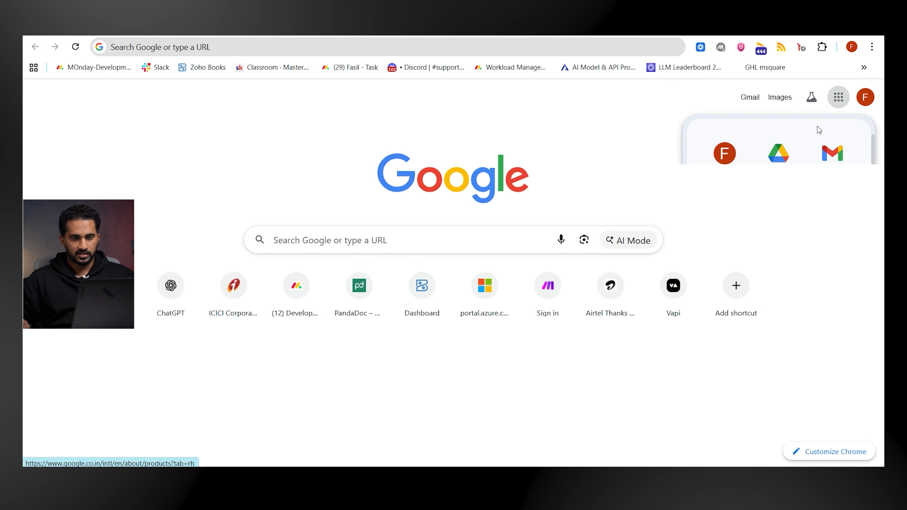
pyautogui.click(778, 265)
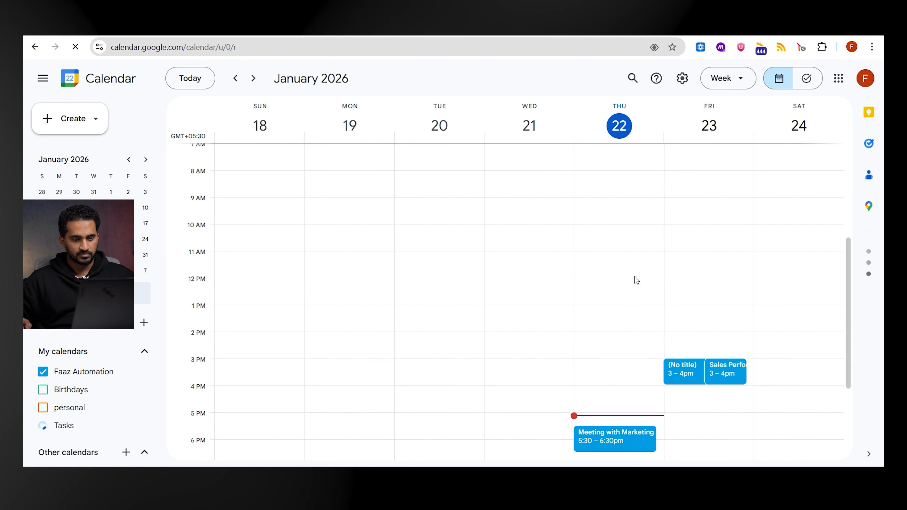
pyautogui.scroll(2, 638, 295)
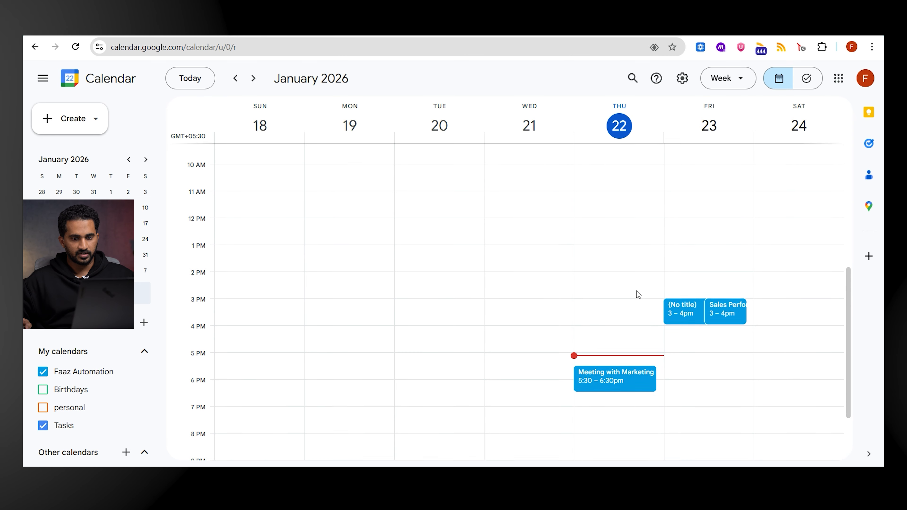
pyautogui.doubleClick(718, 316)
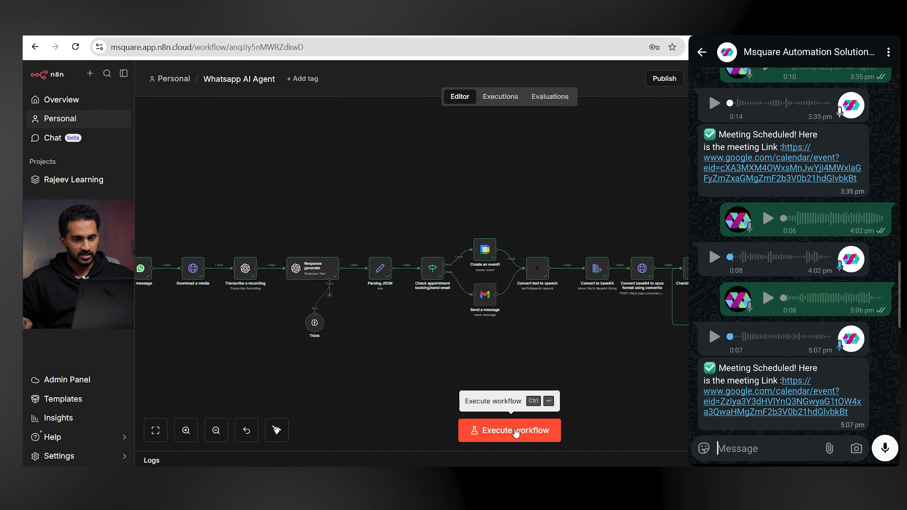
# Execute the WhatsApp workflow in n8n and follow the run through the email branch and audio conversion nodes.
pyautogui.click(515, 431)
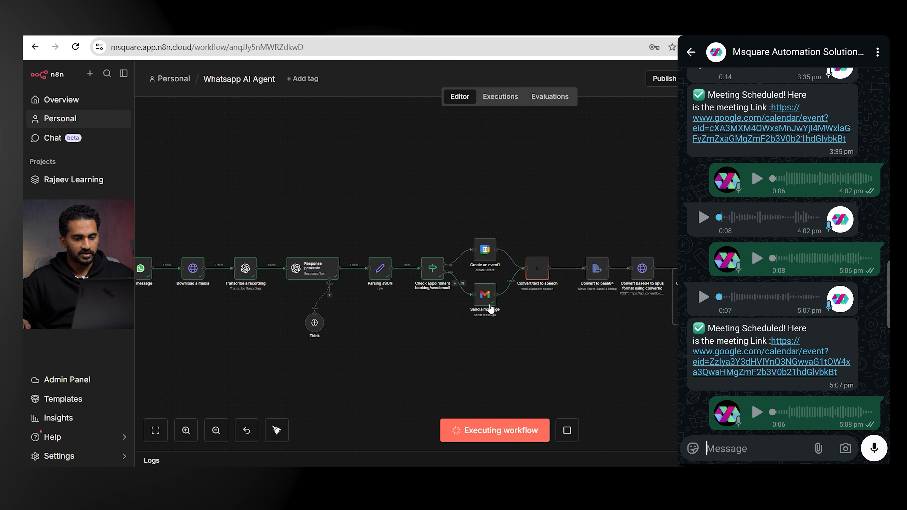
pyautogui.scroll(5, 496, 306)
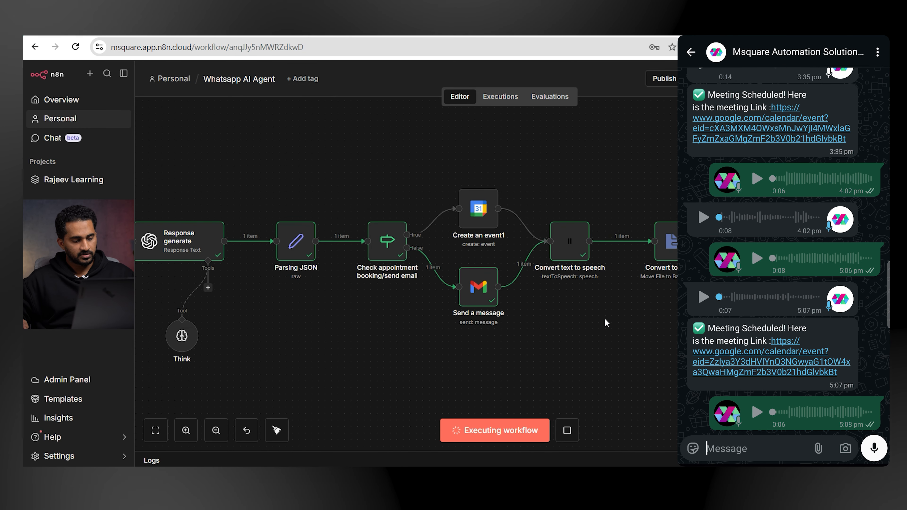
pyautogui.scroll(-3, 605, 319)
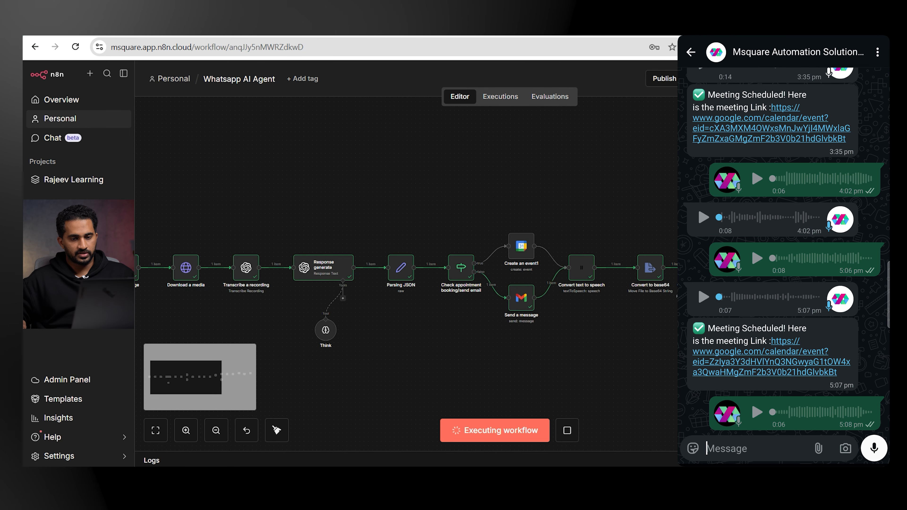
pyautogui.hscroll(5, 598, 360)
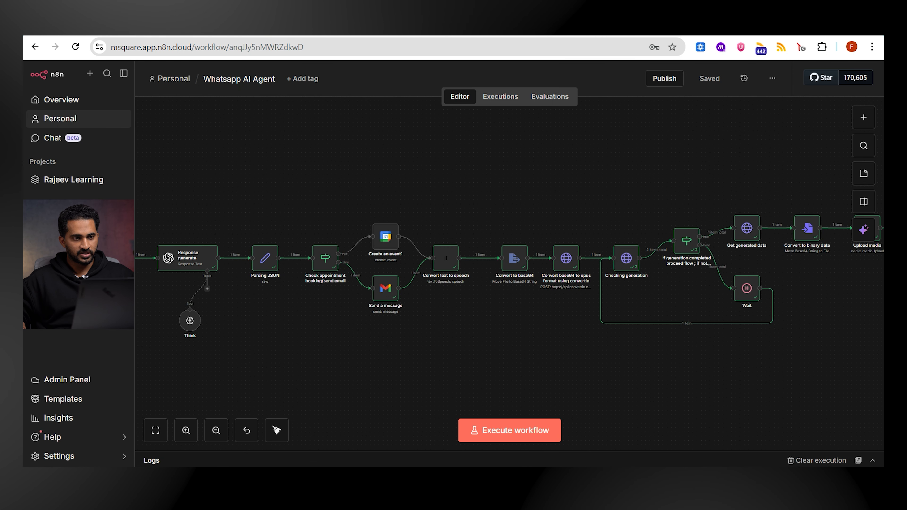
# Open the newest sent email, "Request for Last Month's Sales Performance", in Gmail in a new tab and highlight its request sentence.
pyautogui.hotkey('ctrl', 't')
pyautogui.click(749, 96)
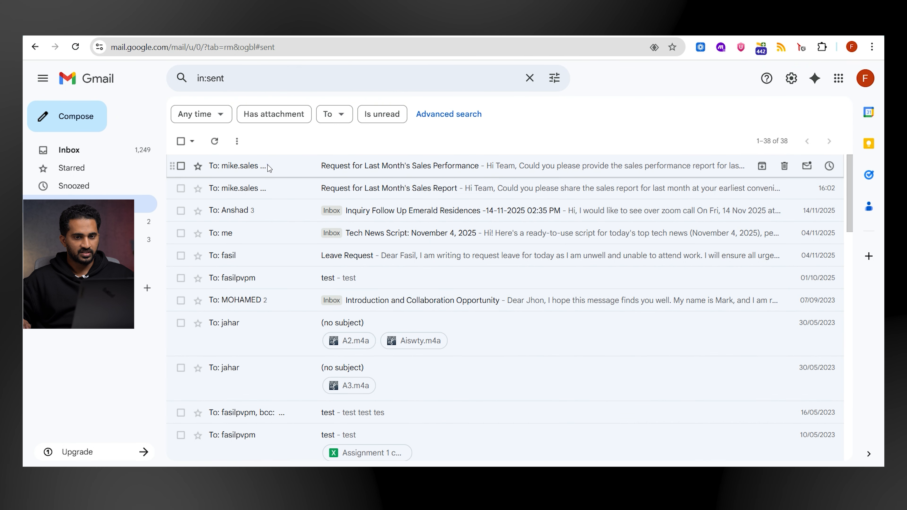
pyautogui.doubleClick(268, 166)
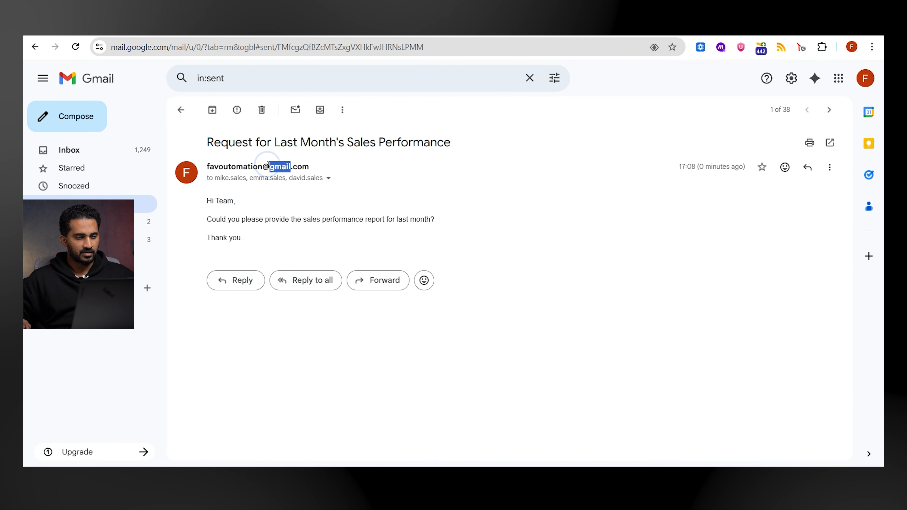
pyautogui.moveTo(241, 215); pyautogui.dragTo(436, 218)
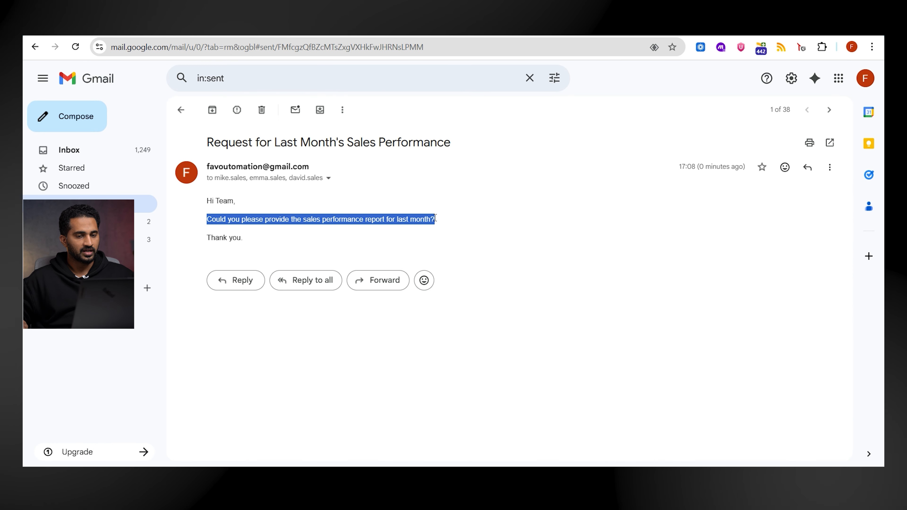